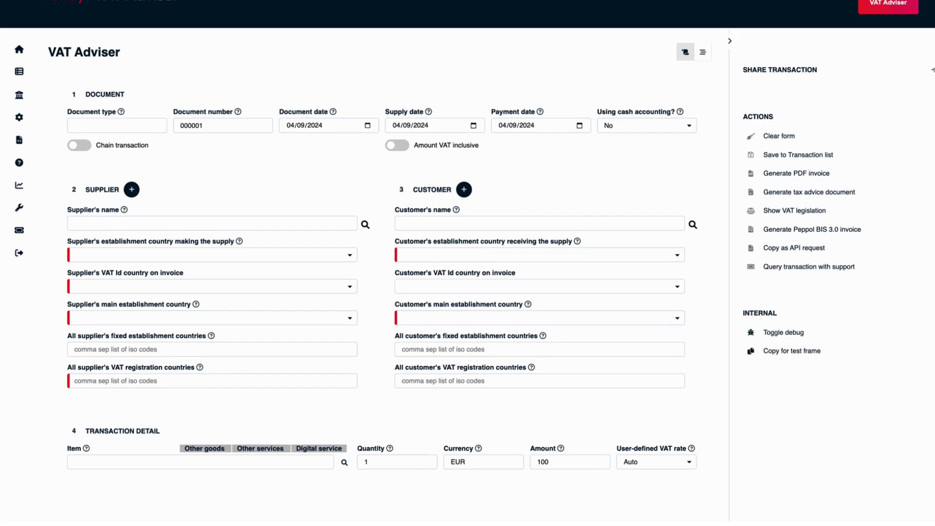
- Change the document type of invoice 000001 to Sales invoice
click(146, 125)
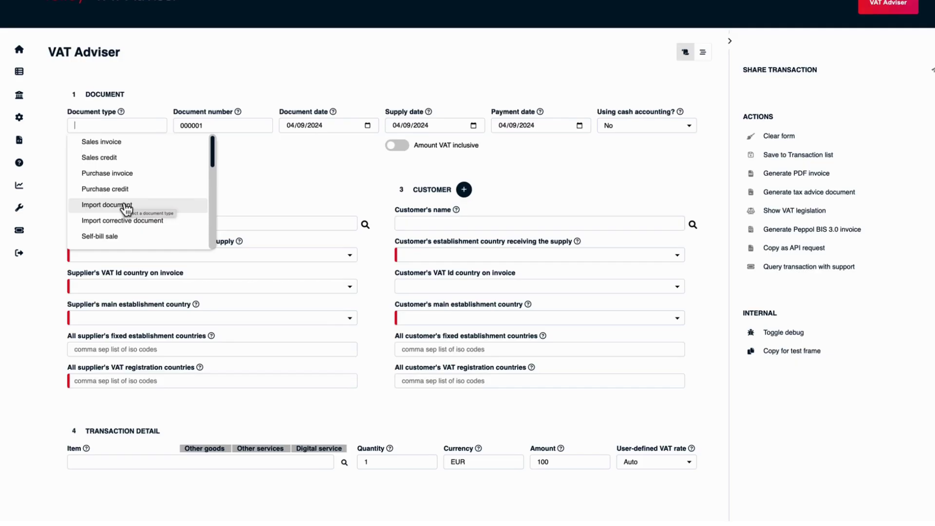
click(108, 143)
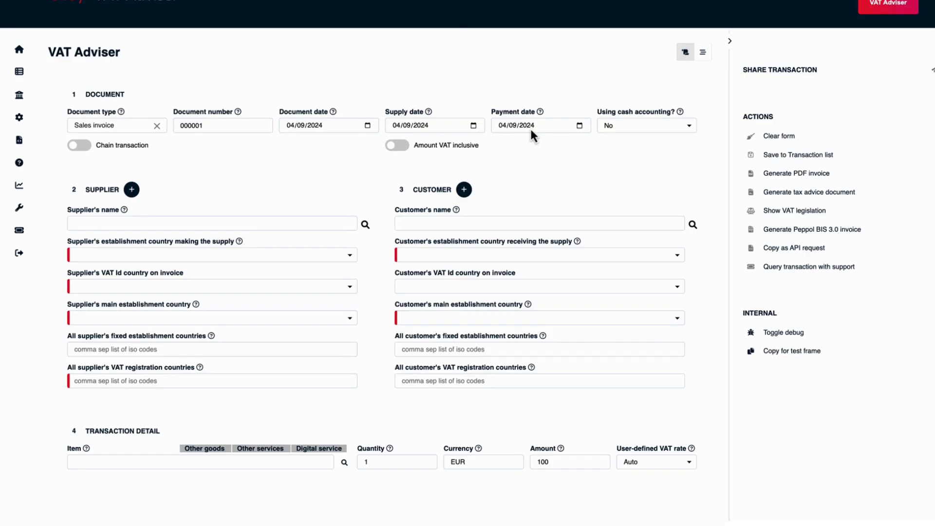
mouse_move(541, 114)
- Search saved parties for 'gb com' and make GB Company Ltd the supplier
click(314, 220)
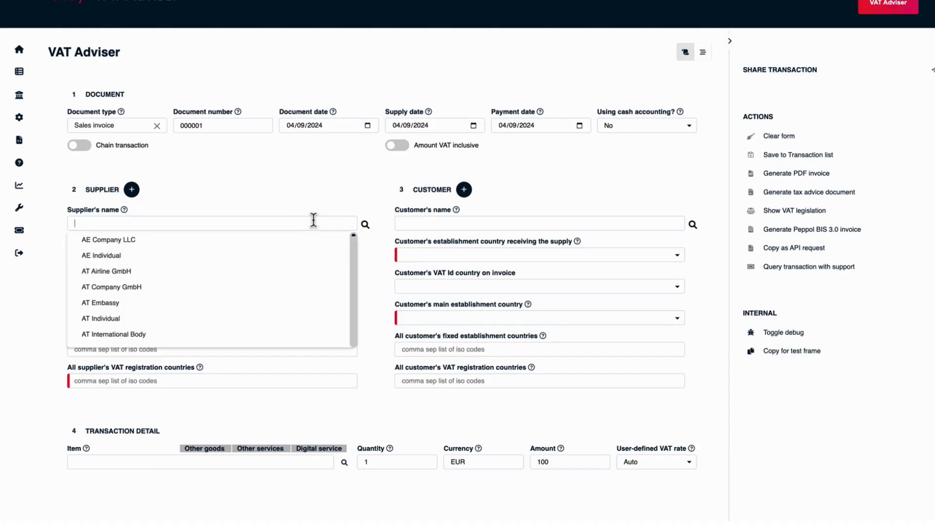
text(gb com)
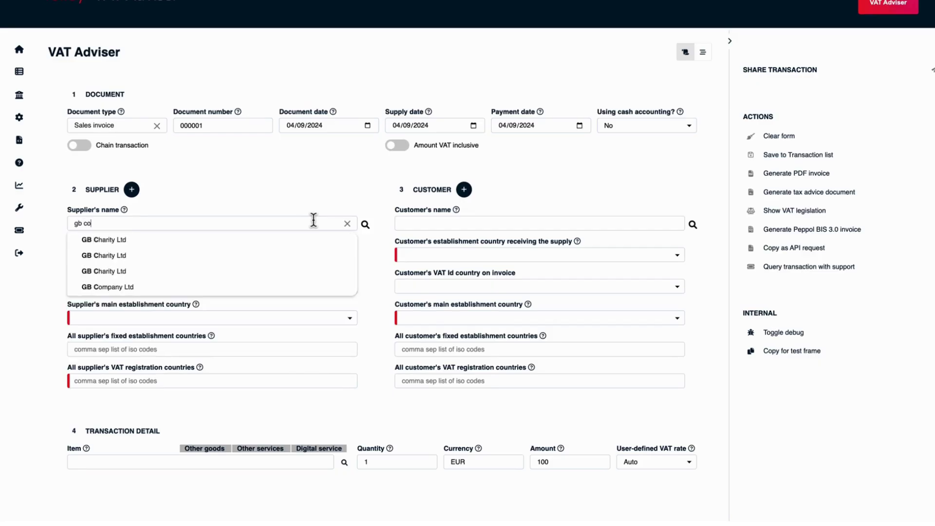
key(Down)
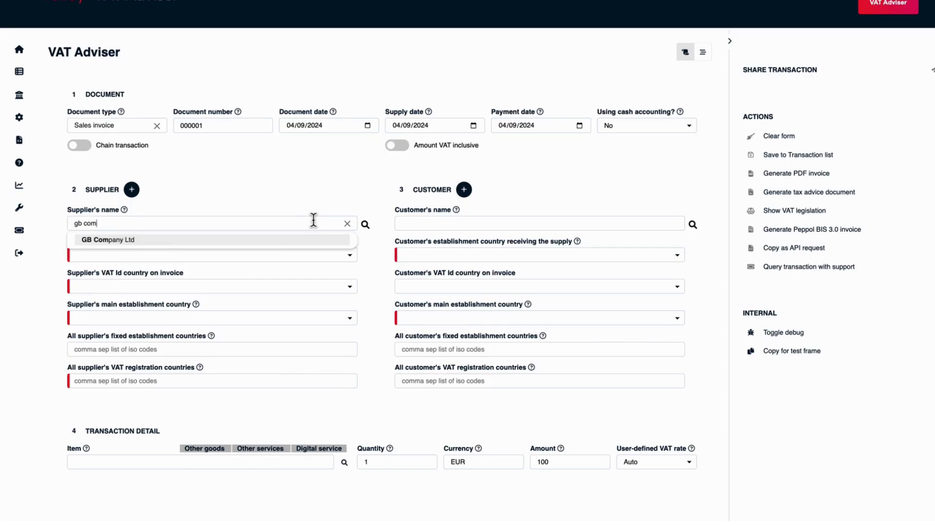
click(272, 240)
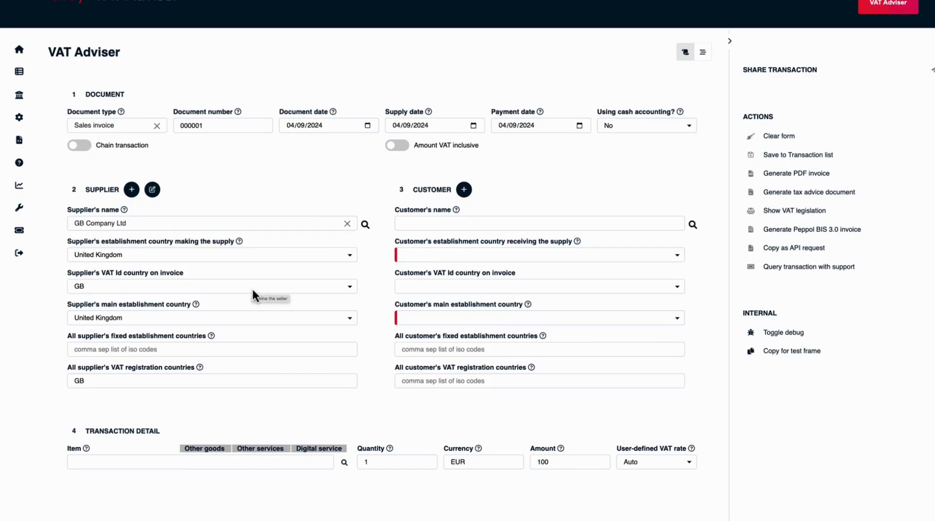
- Make BE Company BVBA the customer, replacing the briefly chosen BE Individual
click(437, 223)
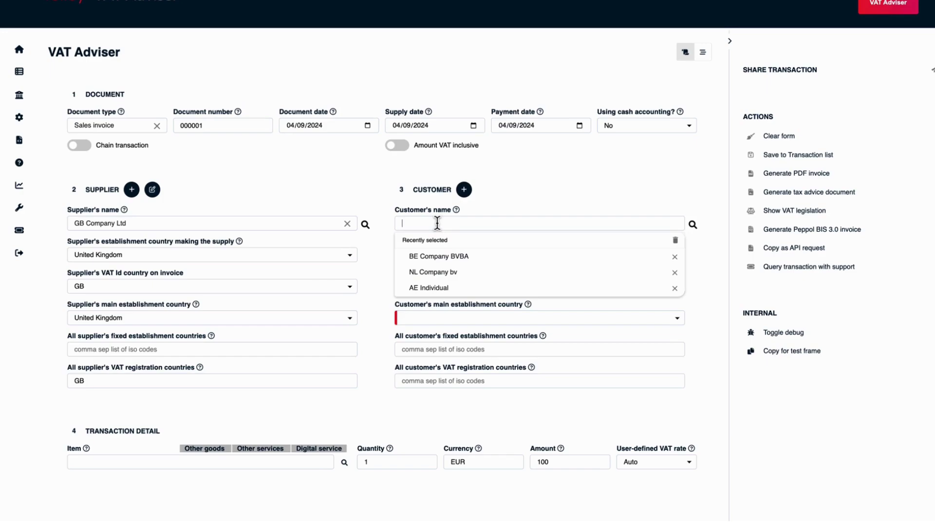
text(be com)
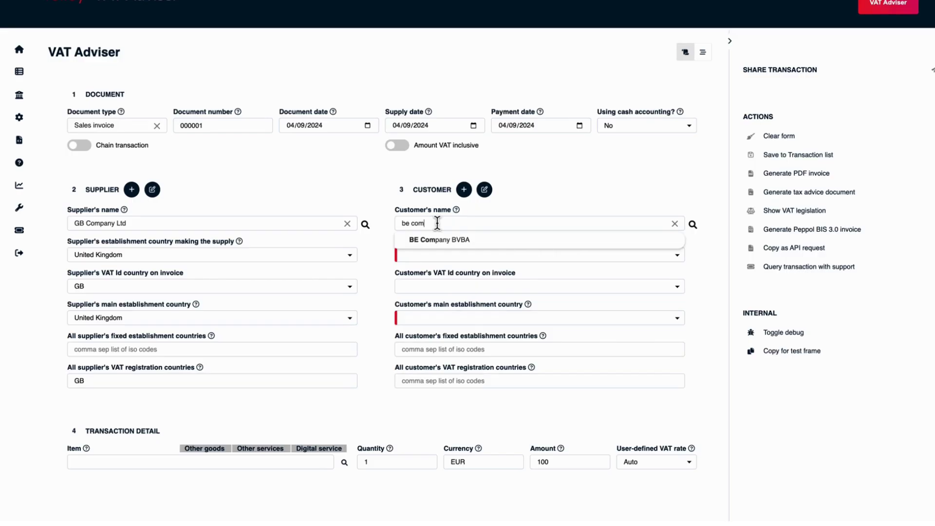
key(BackSpace)
key(BackSpace)
key(BackSpace)
text(in)
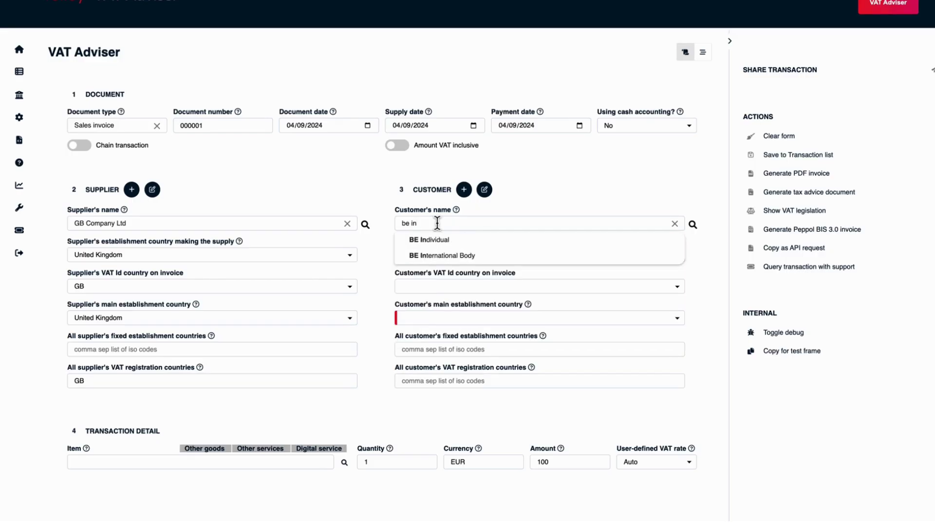
click(442, 240)
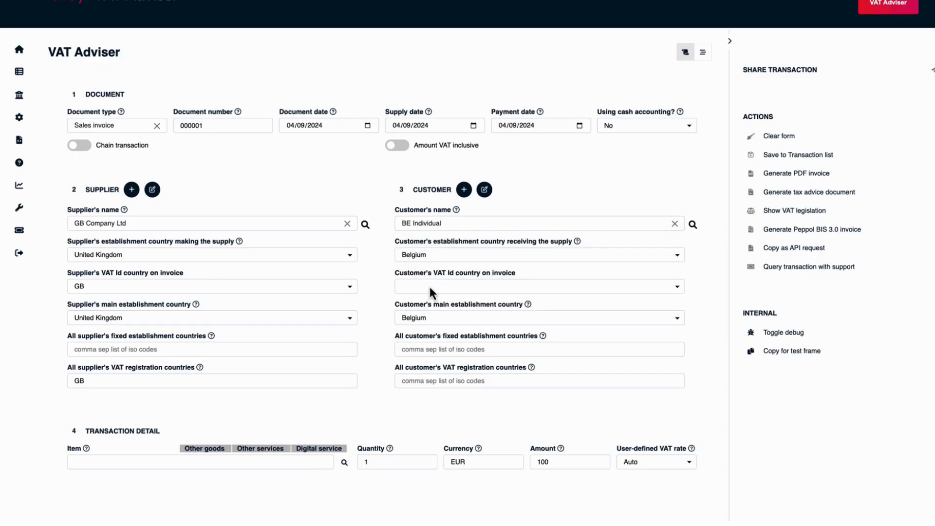
double_click(427, 223)
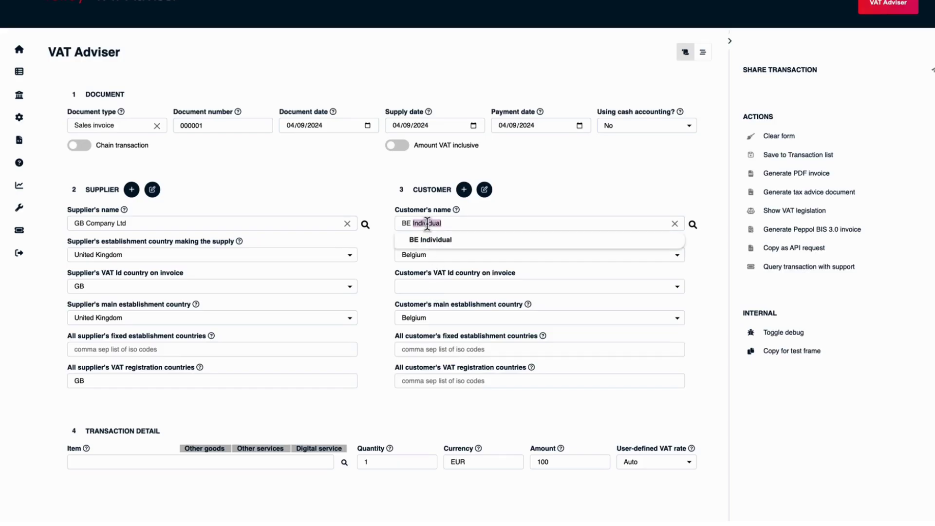
text(com)
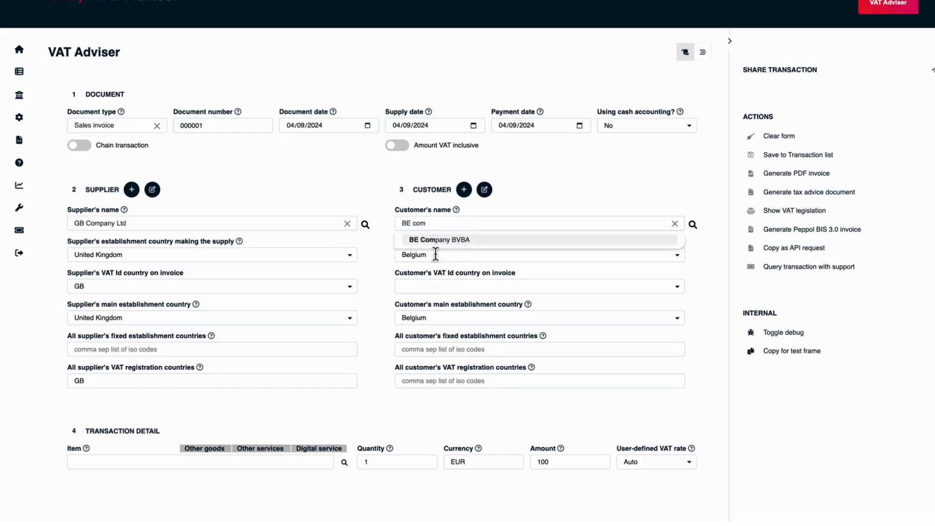
click(429, 240)
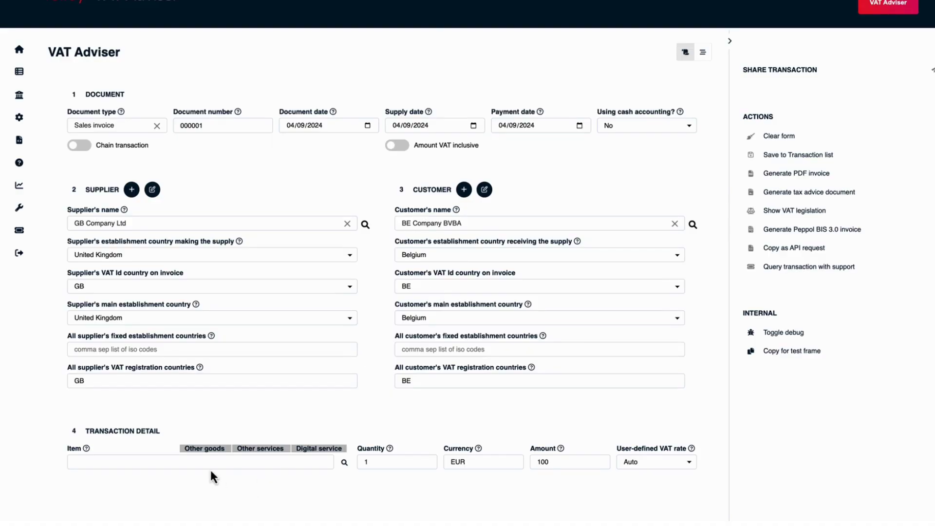
click(185, 459)
scroll(186, 463, down, 1)
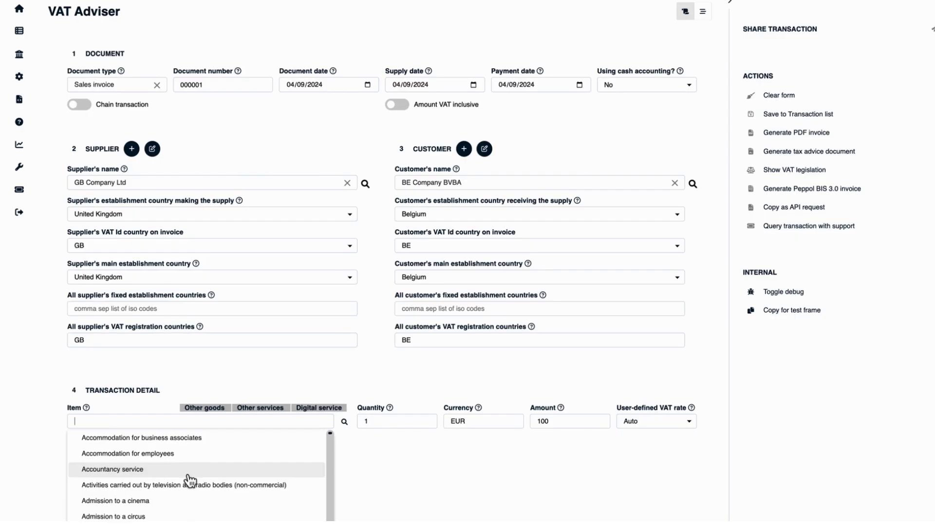
scroll(189, 482, down, 2)
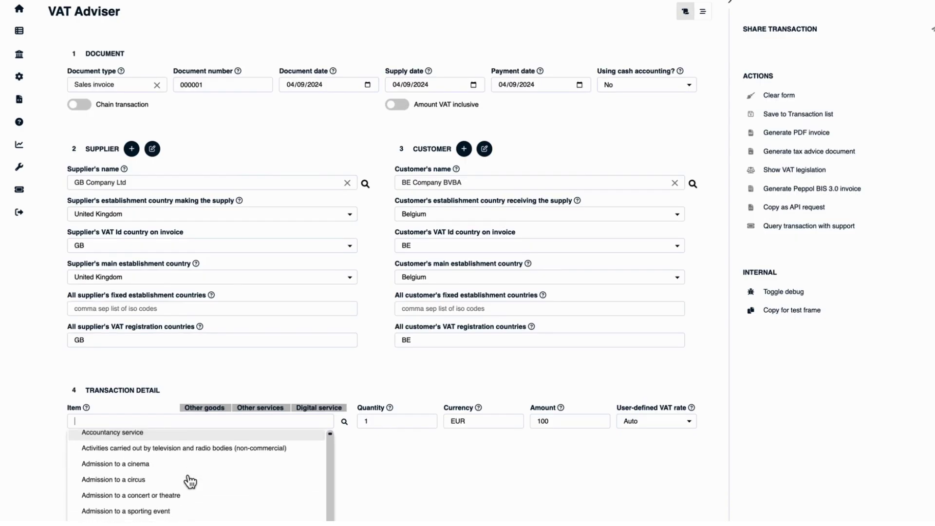
scroll(190, 482, down, 1)
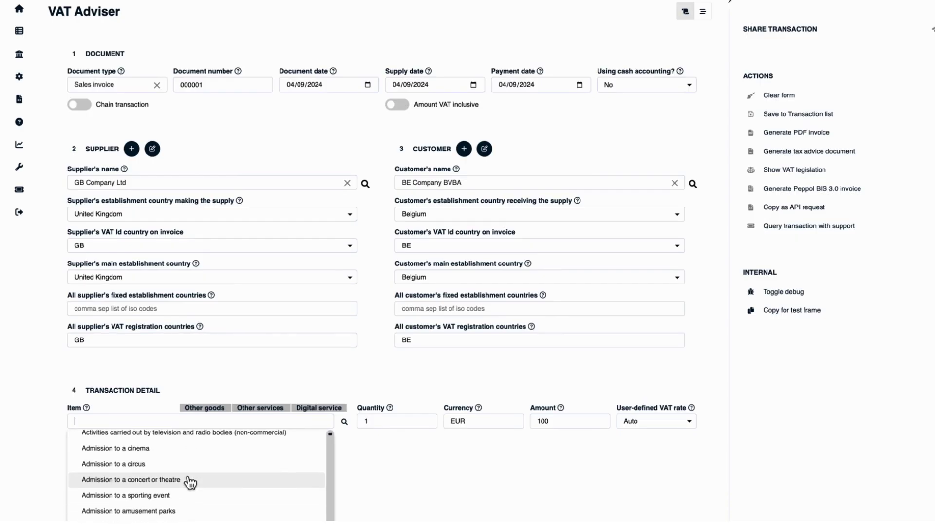
scroll(190, 482, down, 2)
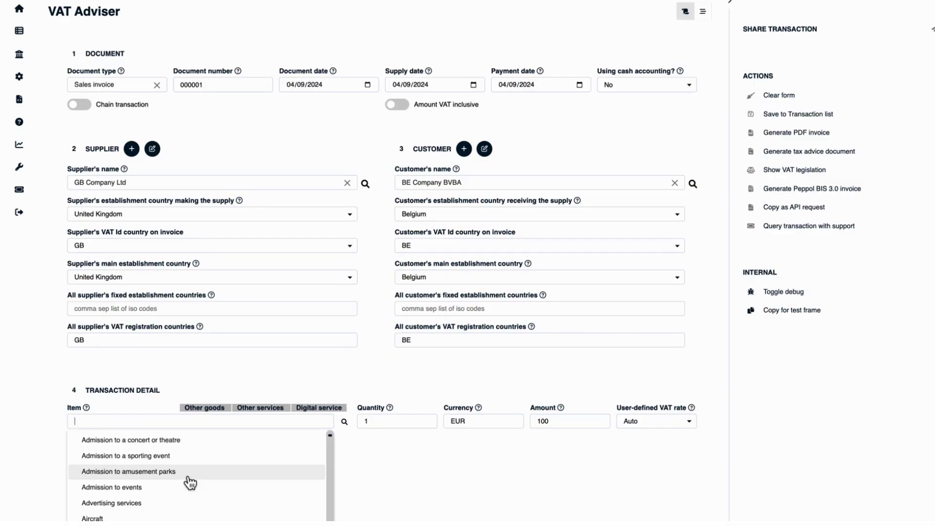
scroll(189, 482, down, 2)
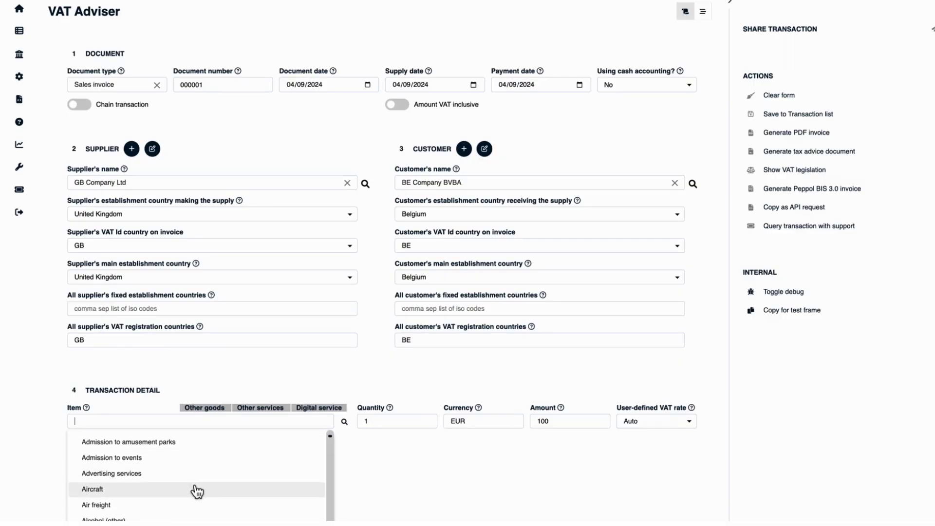
scroll(197, 492, down, 2)
scroll(197, 491, down, 5)
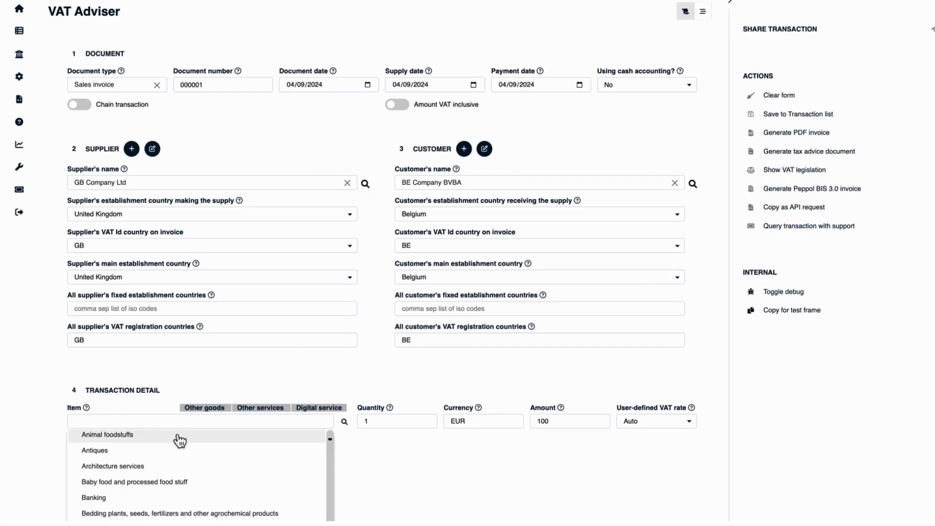
text(instal)
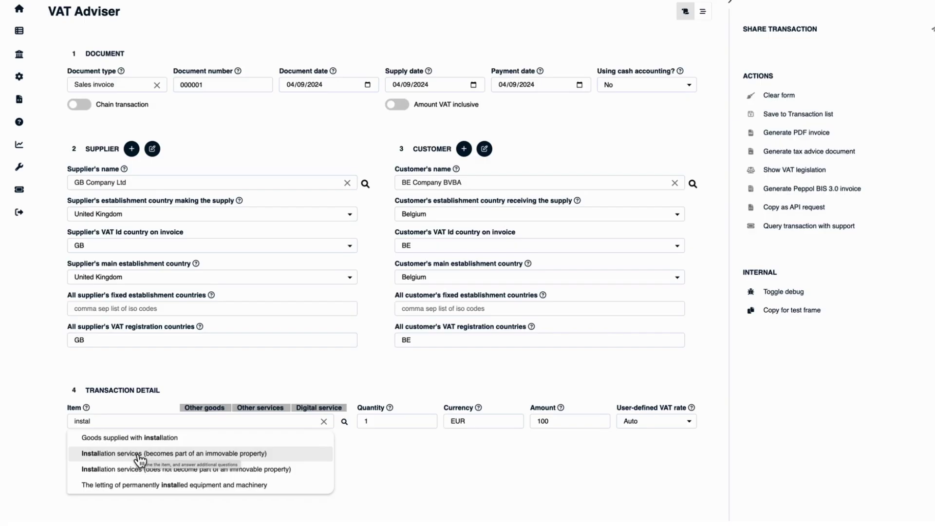
click(323, 422)
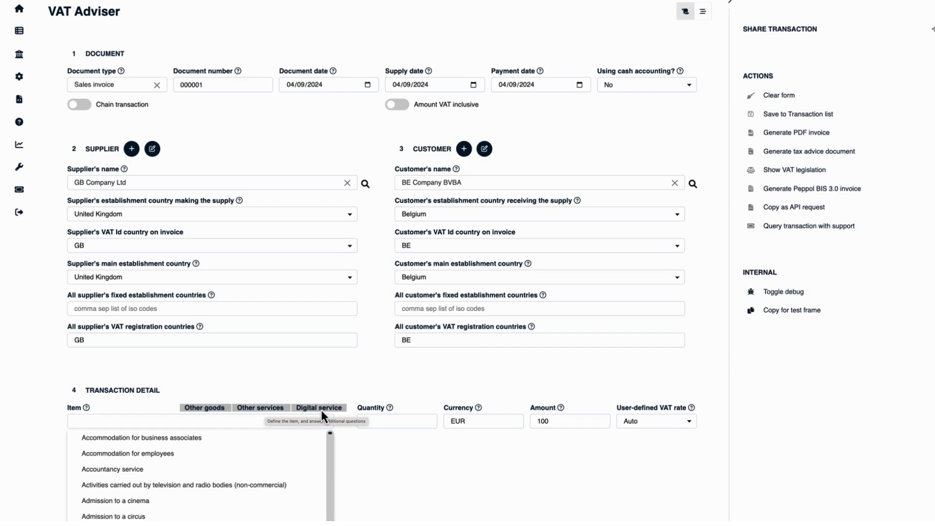
click(330, 455)
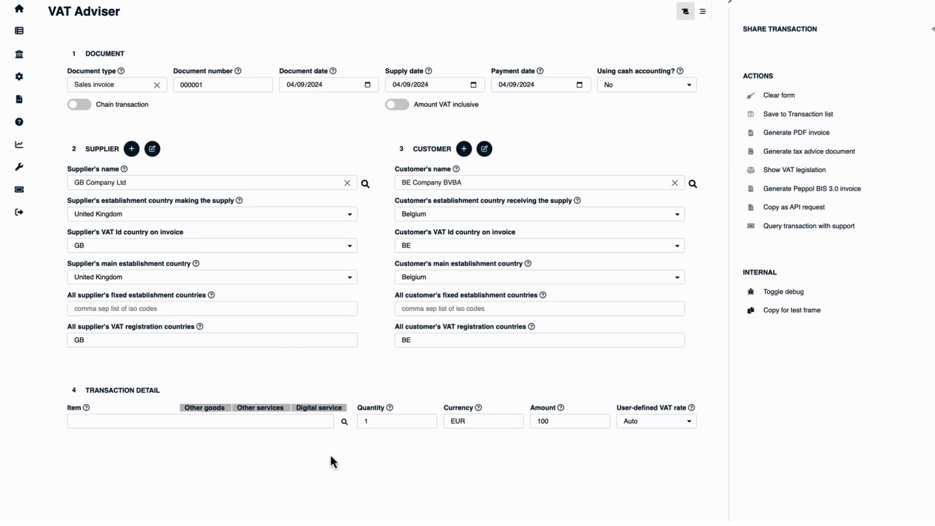
- Search item descriptions for 'medical supplies' and choose Other goods (0%) as the item type
click(344, 421)
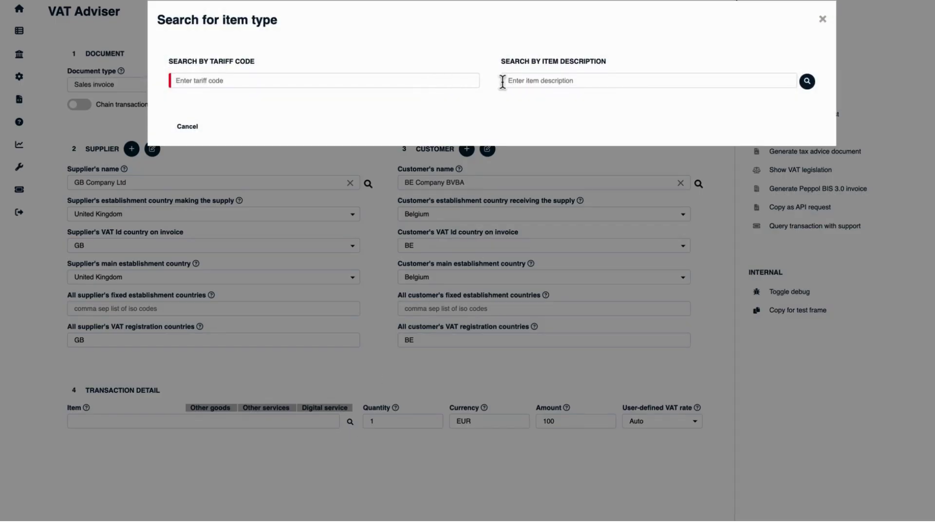
click(532, 82)
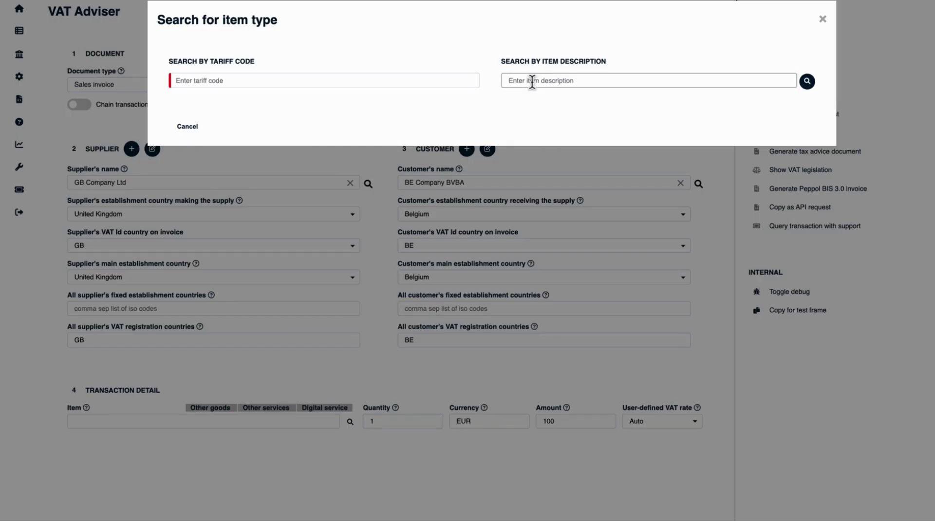
text(medical supplies)
click(806, 83)
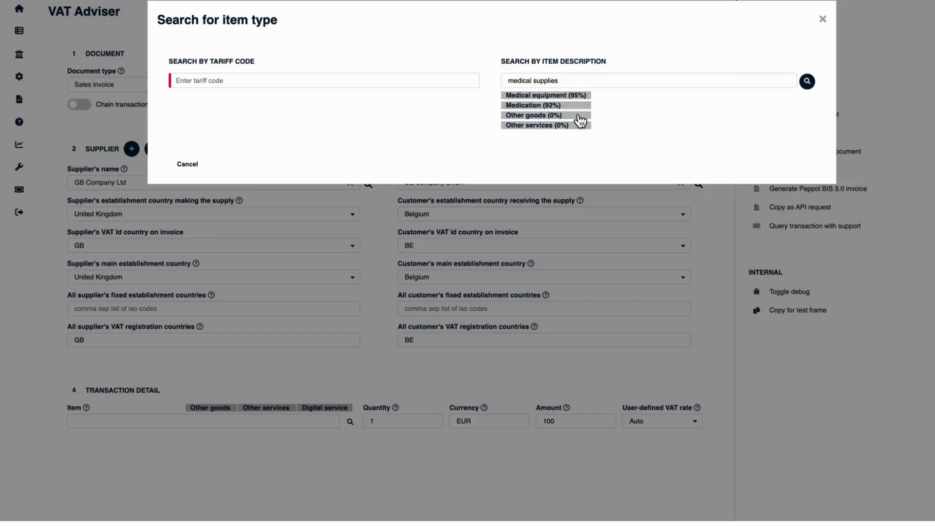
click(579, 117)
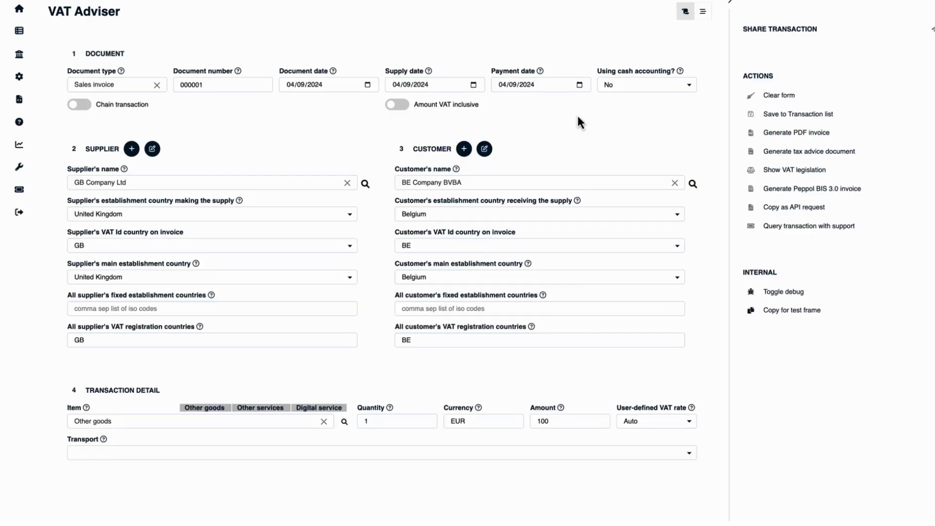
- Set transport to Seller, ship from and to Belgium, and External transit (T1) to No
click(187, 452)
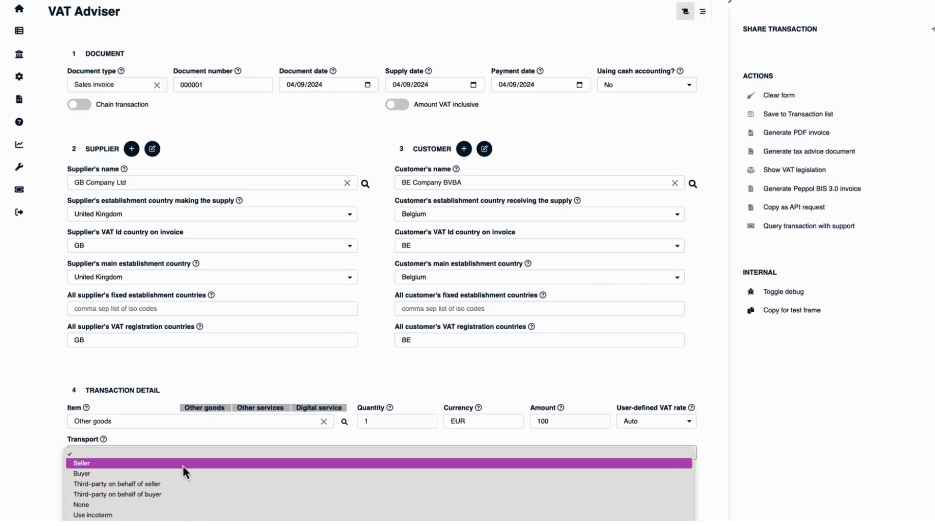
click(183, 466)
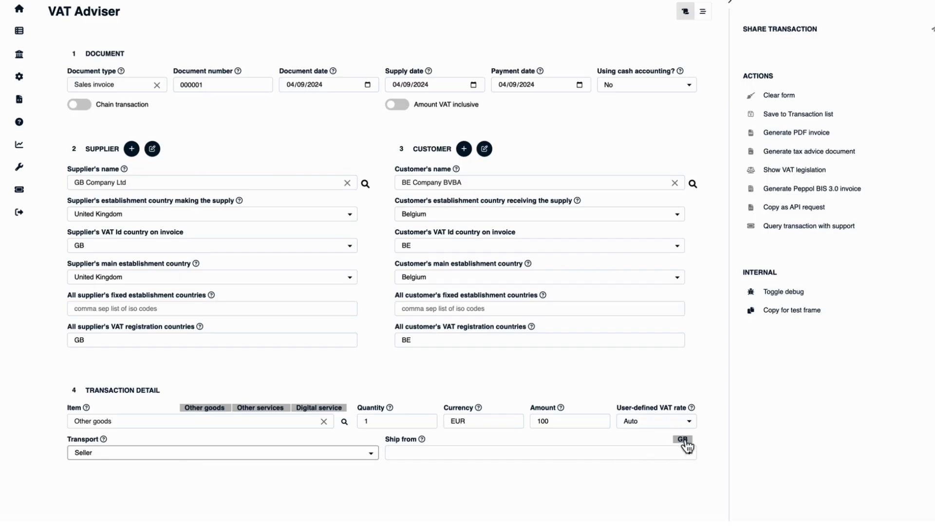
click(643, 451)
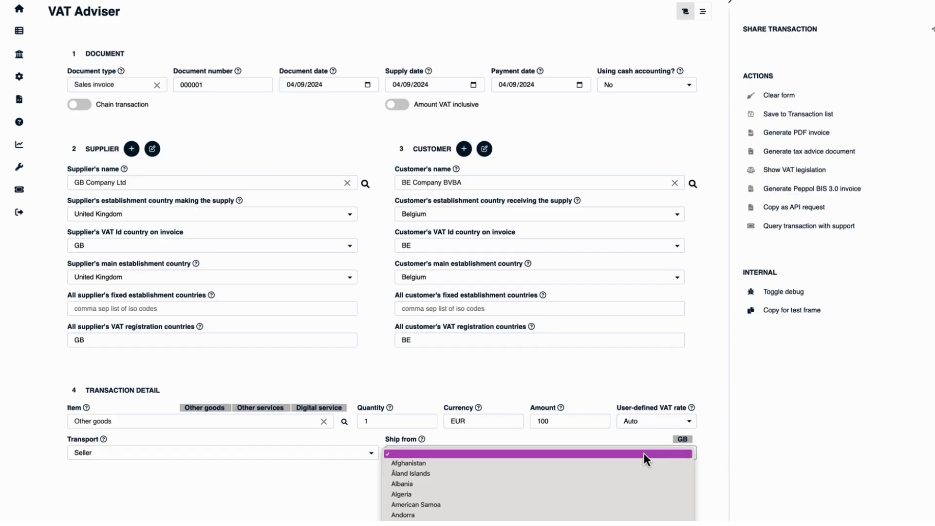
text(bel)
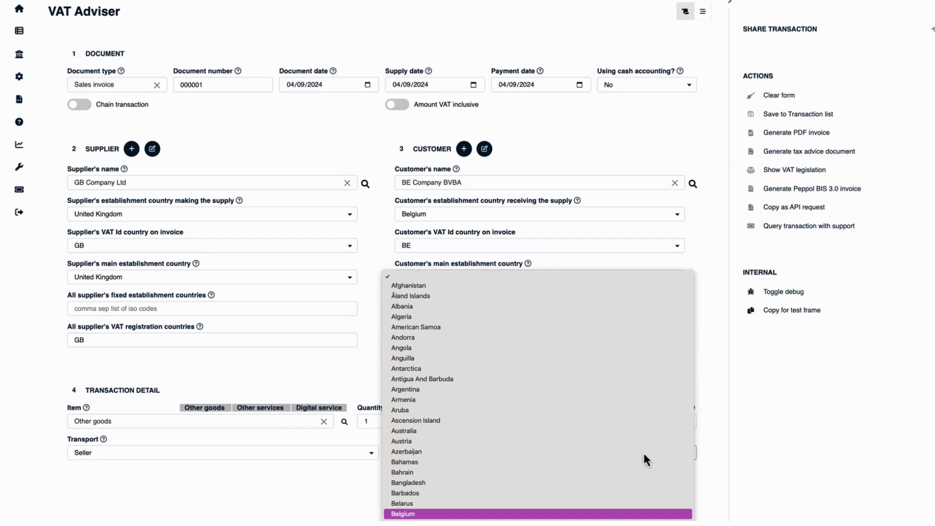
key(Return)
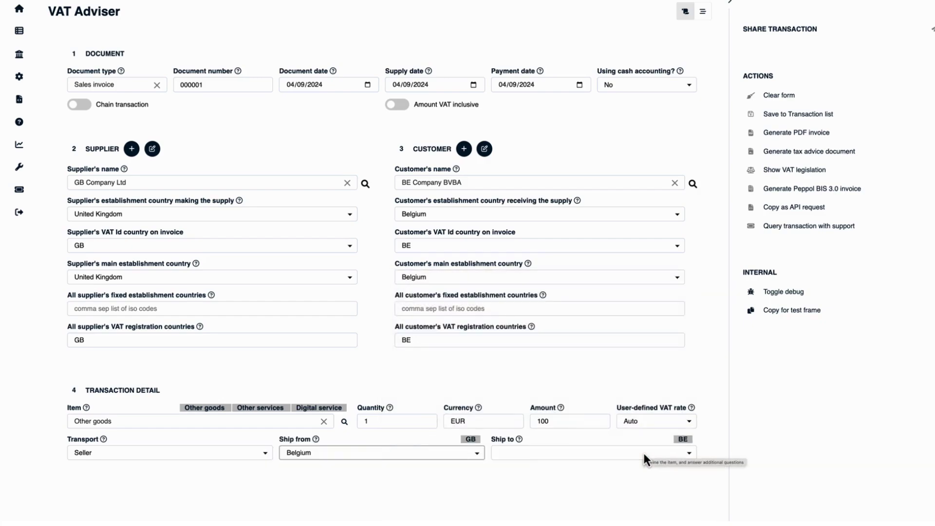
click(683, 440)
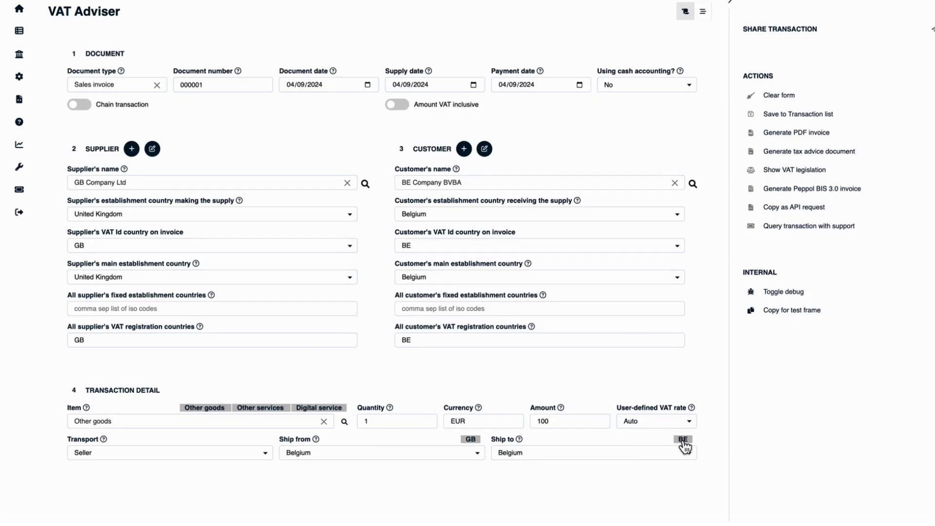
click(677, 454)
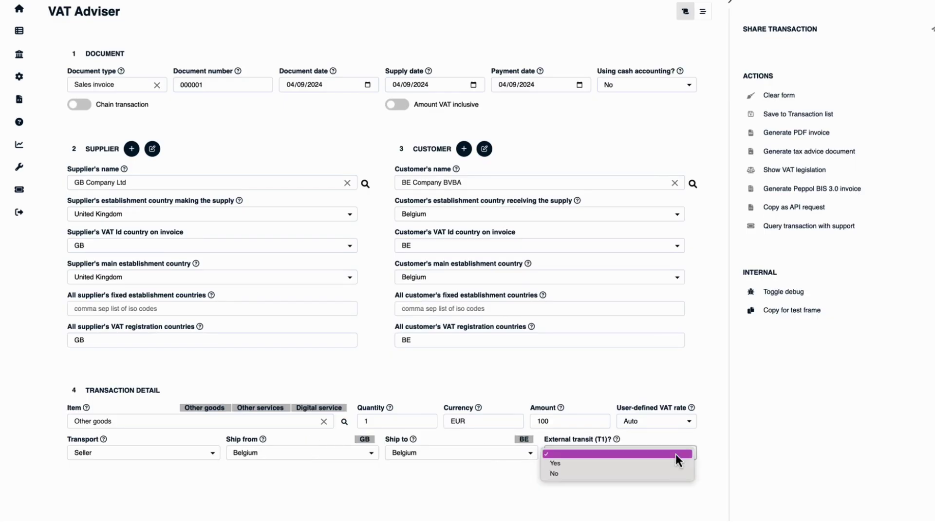
click(672, 475)
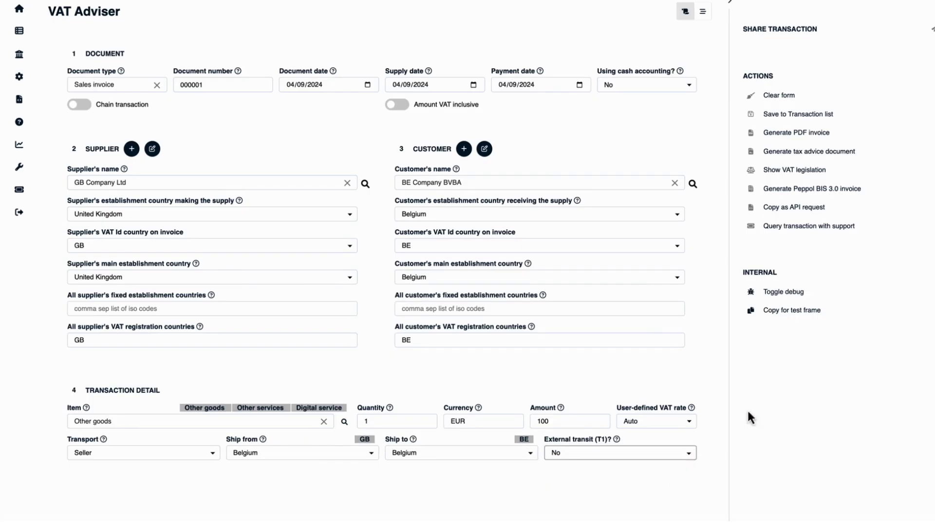
scroll(738, 416, down, 10)
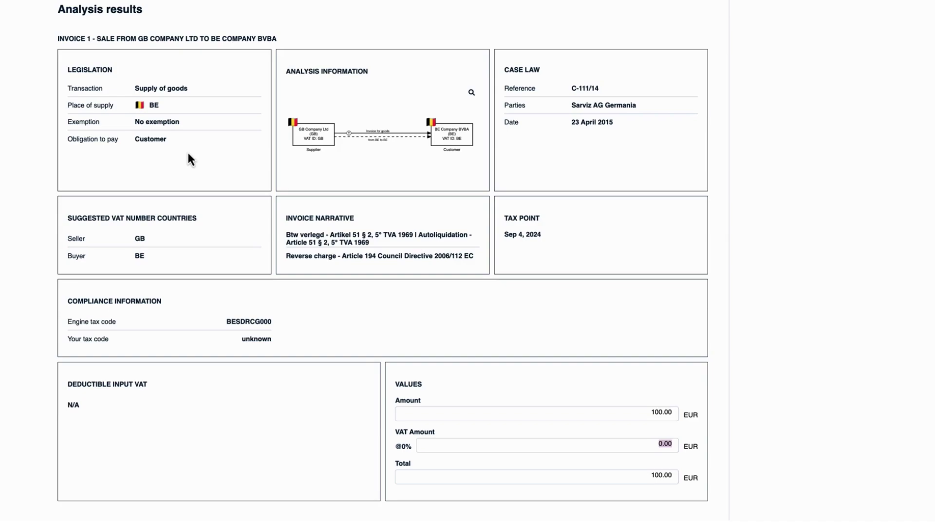
click(158, 112)
click(158, 112)
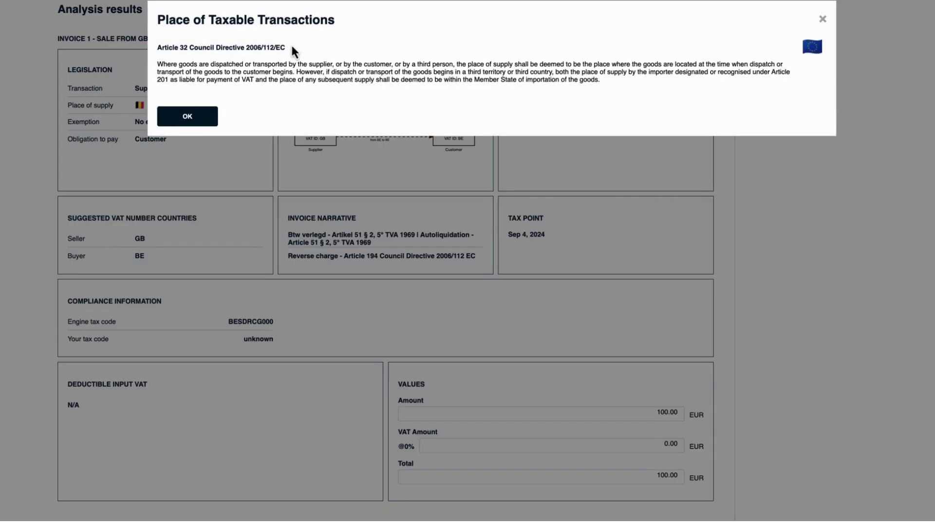
drag(288, 48, 158, 47)
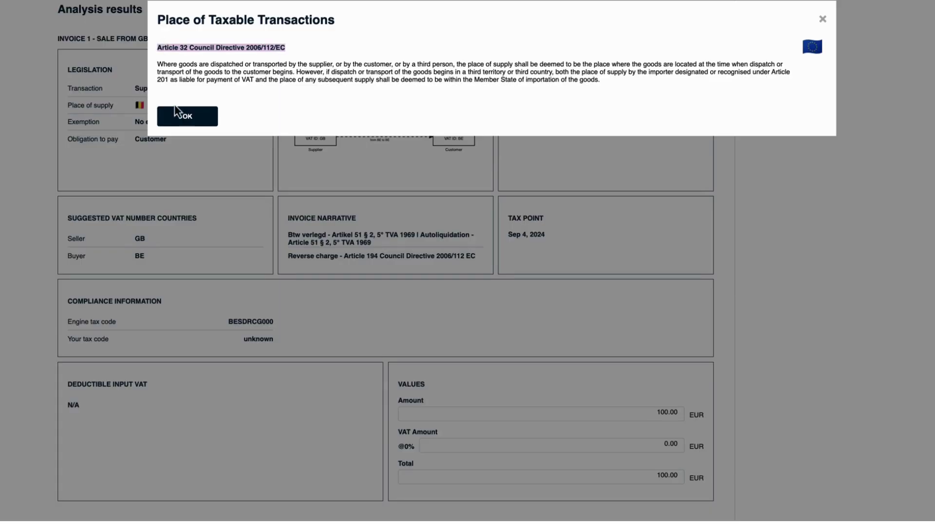
click(188, 117)
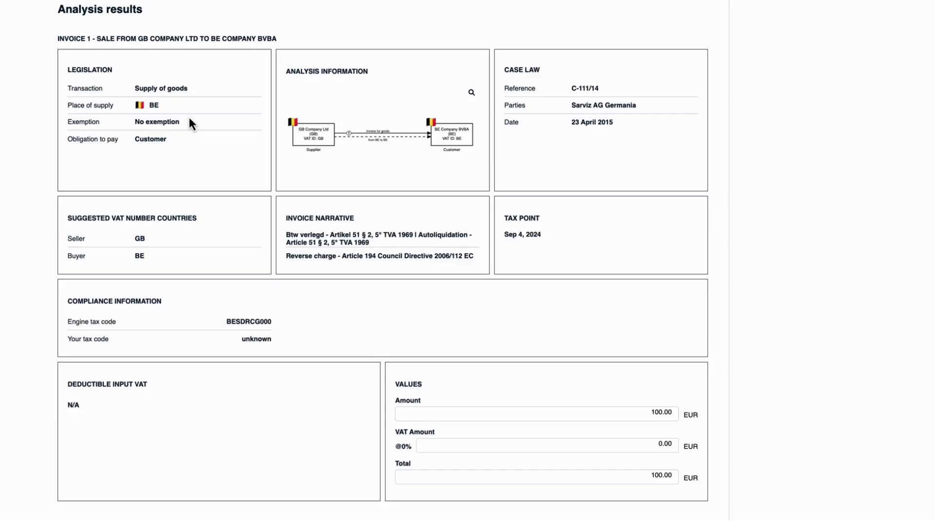
click(159, 141)
drag(194, 48, 157, 47)
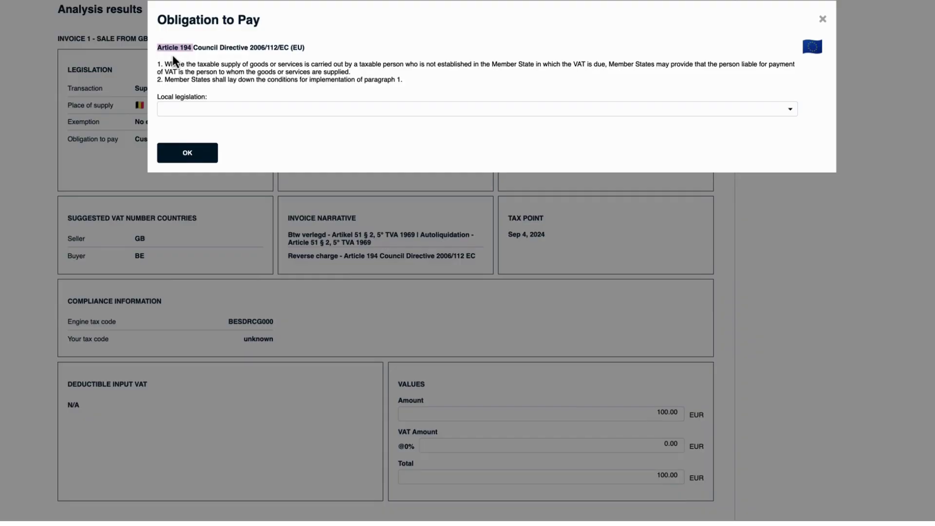
drag(609, 66, 630, 66)
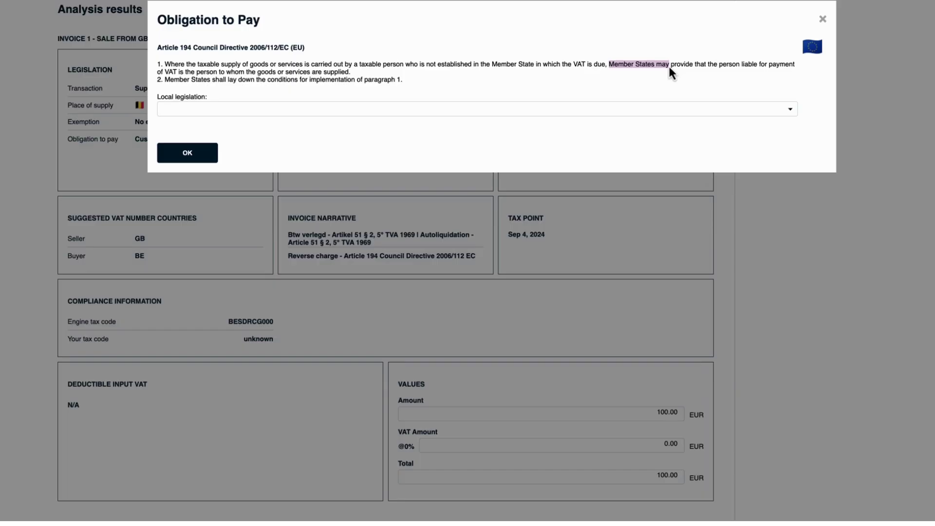
click(401, 112)
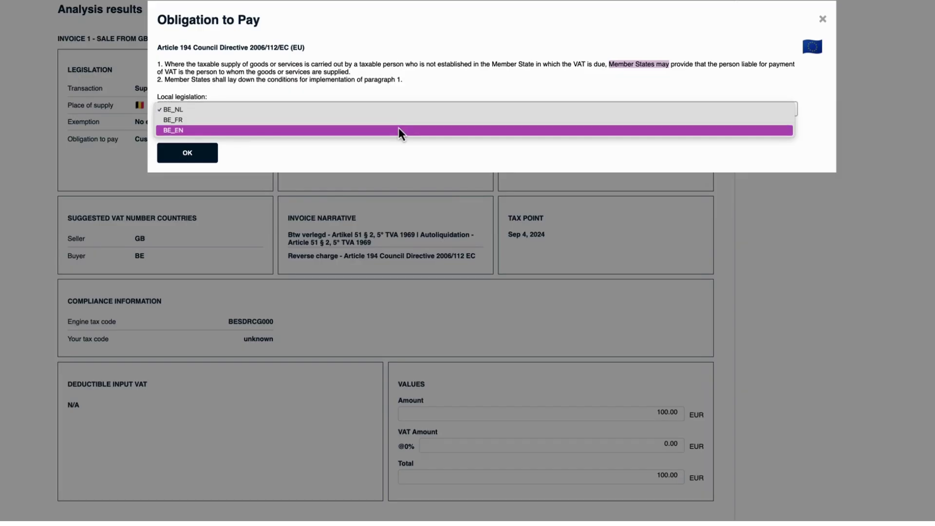
click(398, 129)
drag(311, 129, 157, 132)
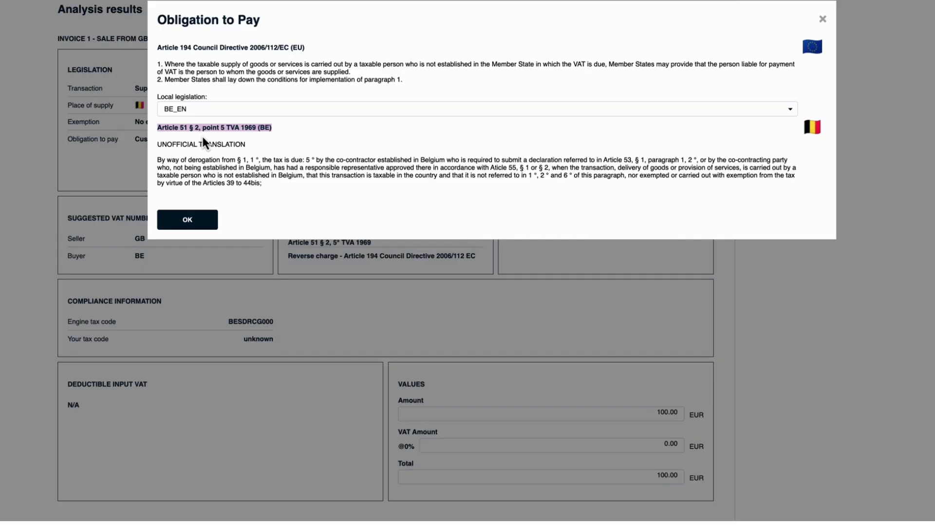
click(188, 222)
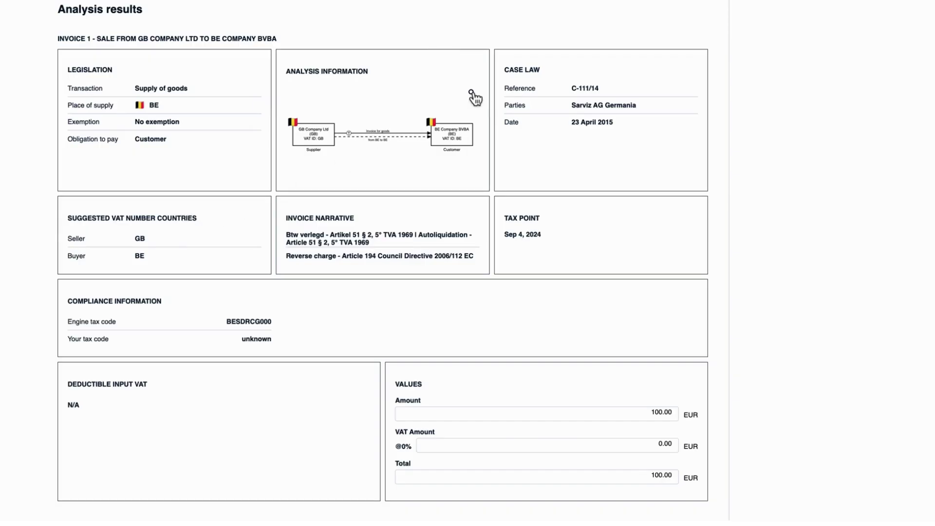
click(471, 94)
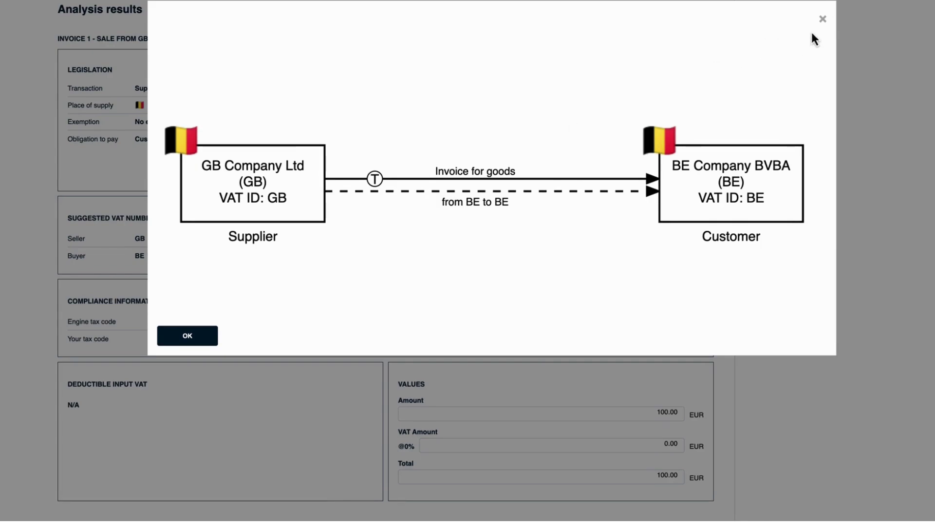
click(822, 19)
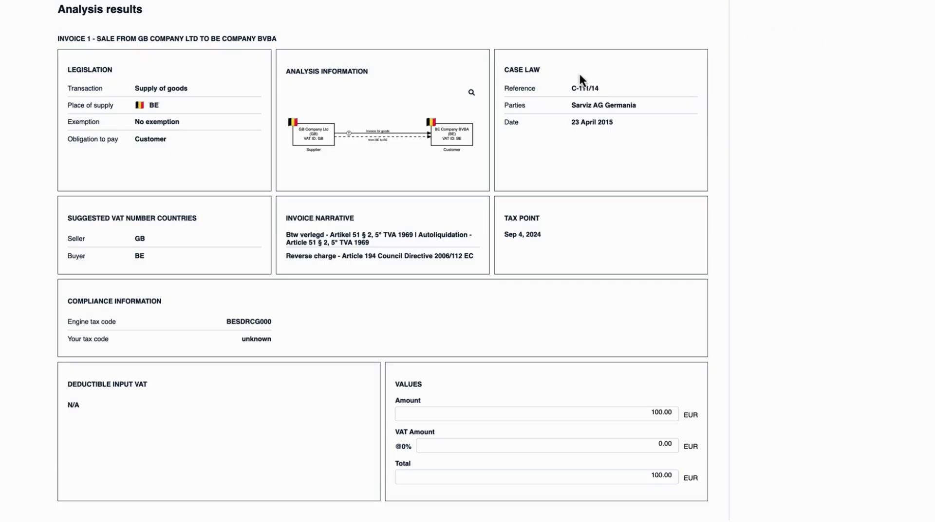
click(594, 108)
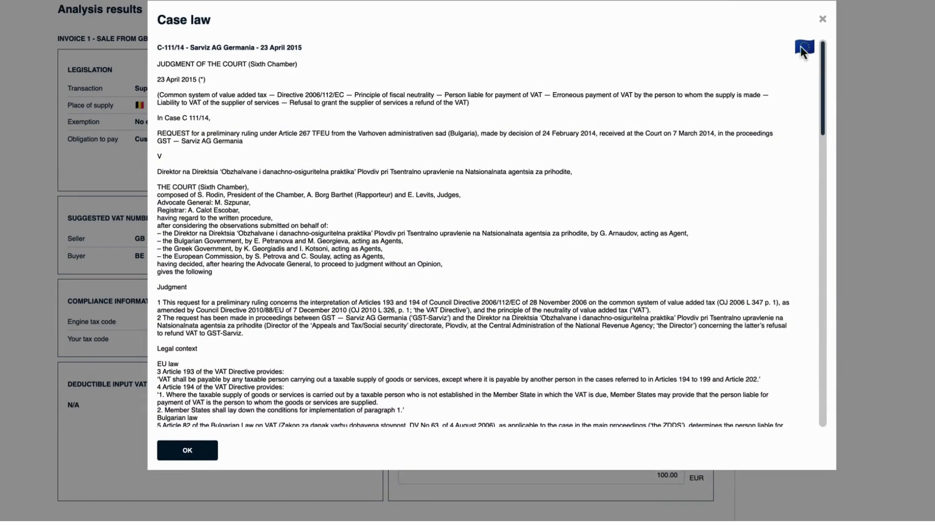
click(826, 27)
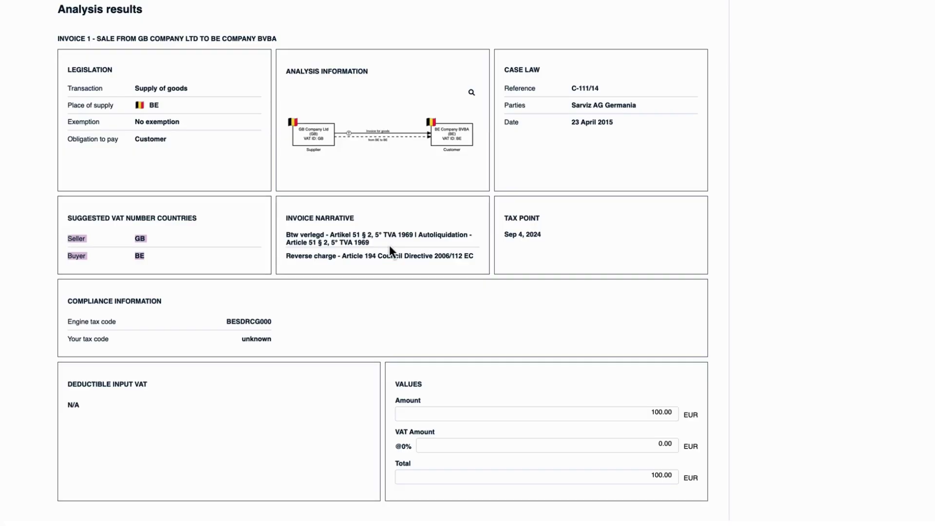
- Highlight the 'Btw verlegd' and Article 194 reverse charge invoice narrative lines
drag(369, 243, 286, 235)
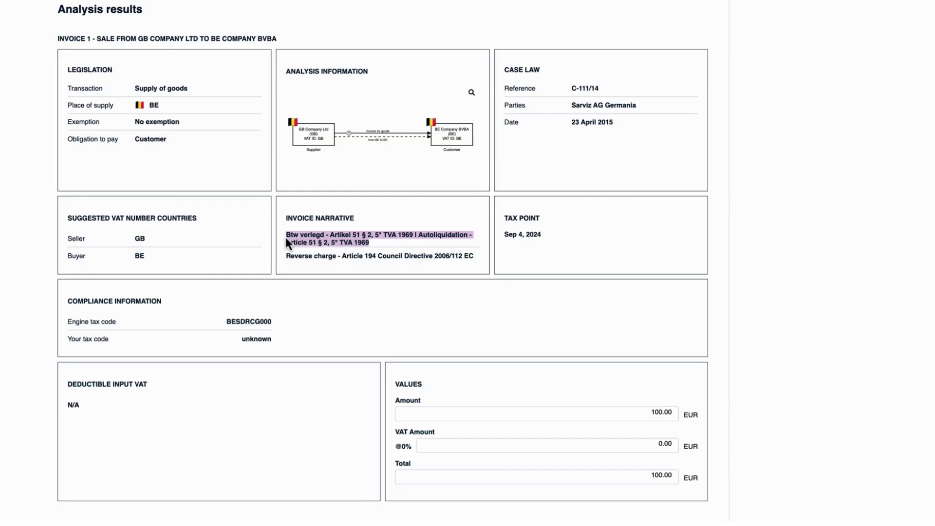
click(468, 257)
drag(468, 257, 288, 258)
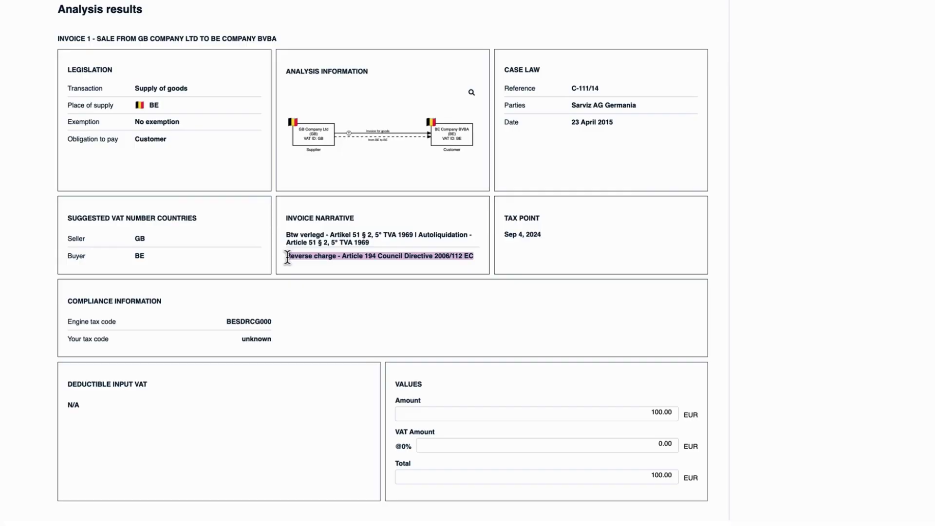
scroll(287, 256, up, 10)
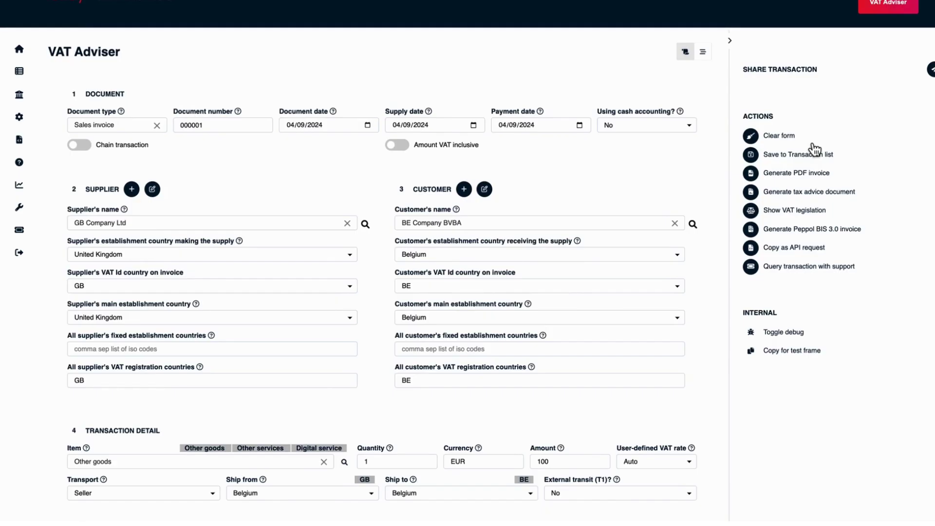
- Save the transaction and generate its PDF invoice, checking the GB Company Ltd and BVBA names
click(752, 156)
click(752, 174)
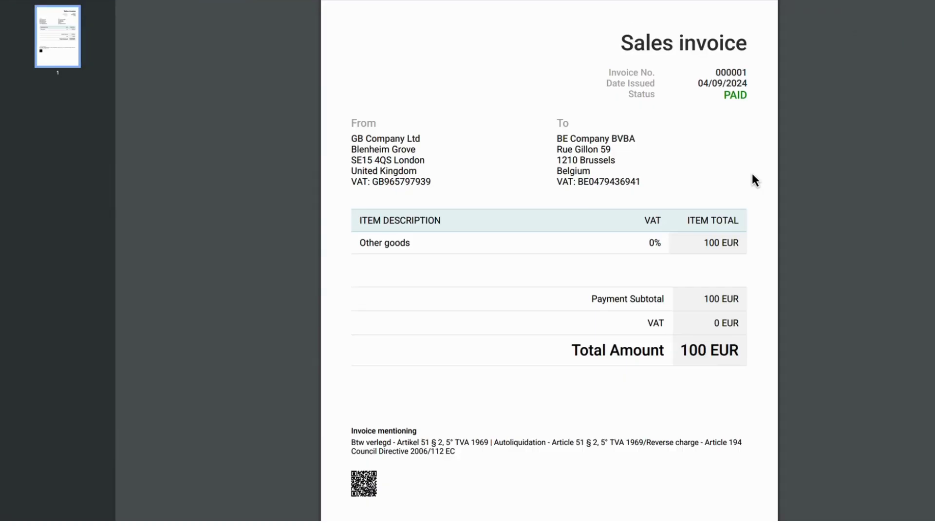
triple_click(394, 138)
double_click(638, 139)
- Generate the AI tax advice document, accepting the experimental disclaimer
click(761, 351)
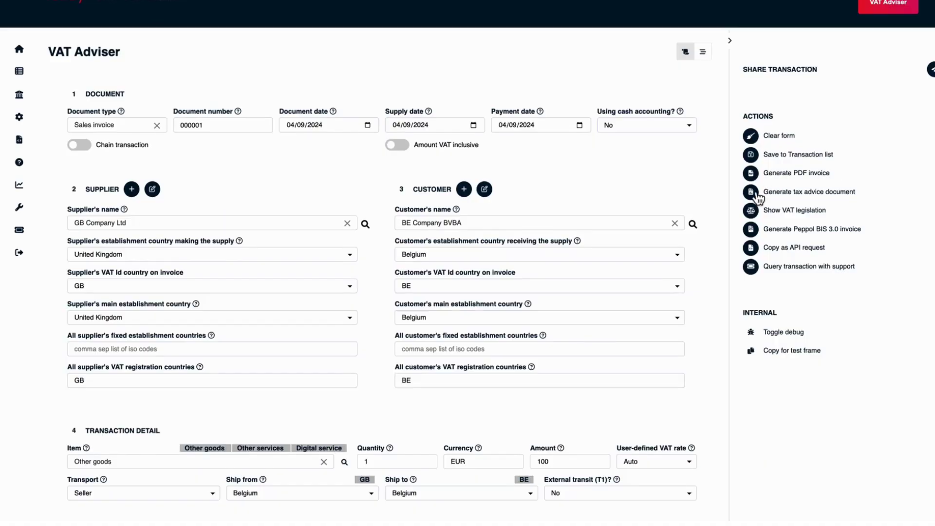
click(753, 192)
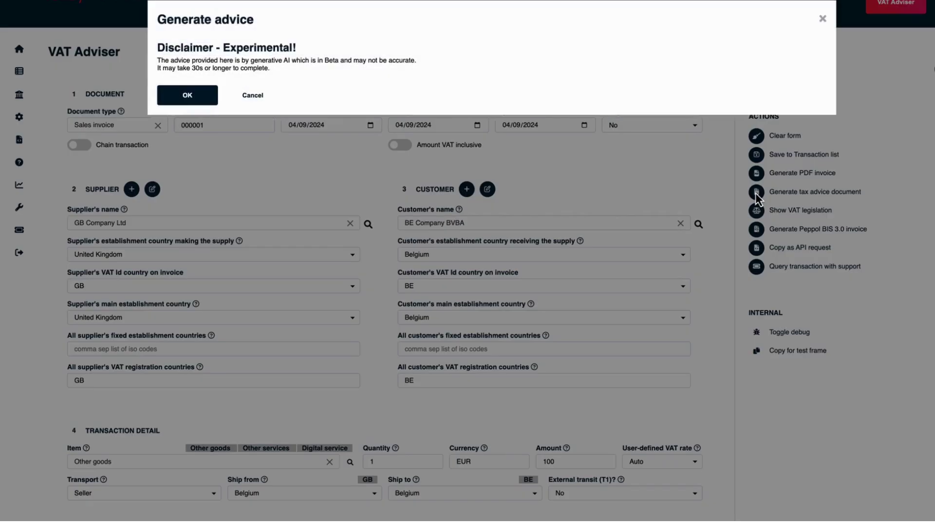
click(192, 97)
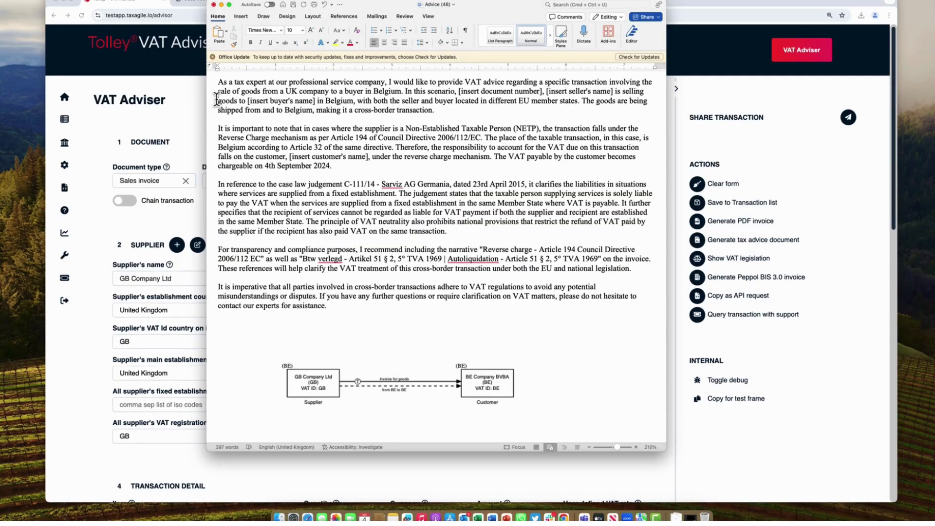
- Highlight key advice phrases: NETP, Article 194, Article 32, reverse charge, C-111/14, recommended narrative
drag(286, 91, 386, 91)
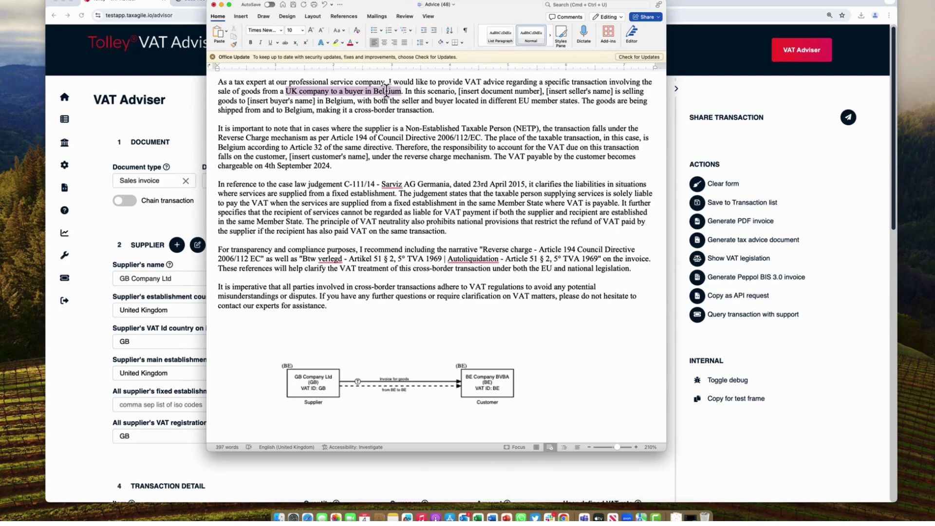
drag(546, 91, 604, 97)
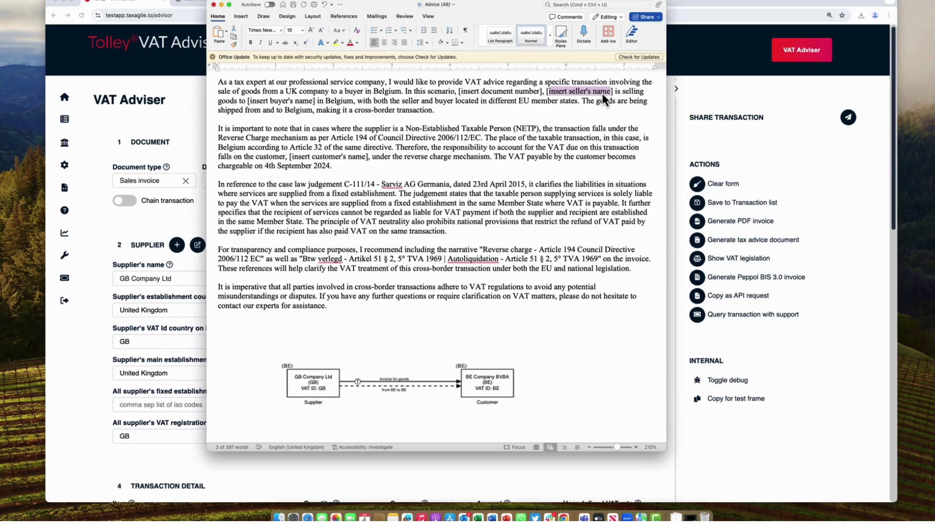
drag(400, 128, 510, 130)
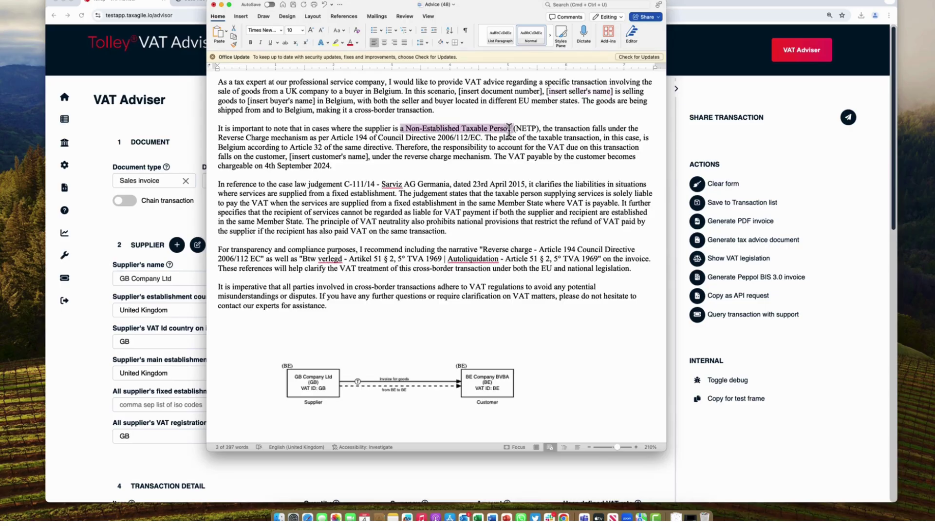
drag(319, 138, 485, 143)
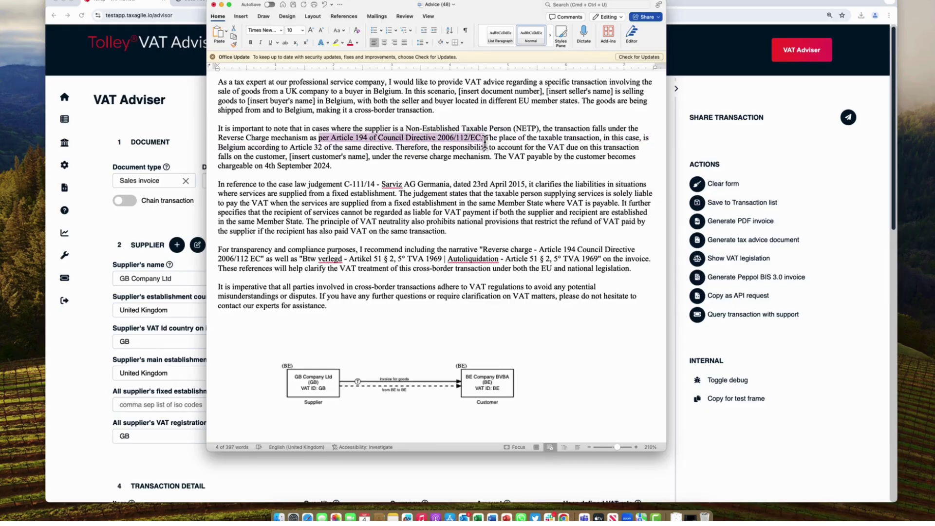
drag(218, 147, 373, 147)
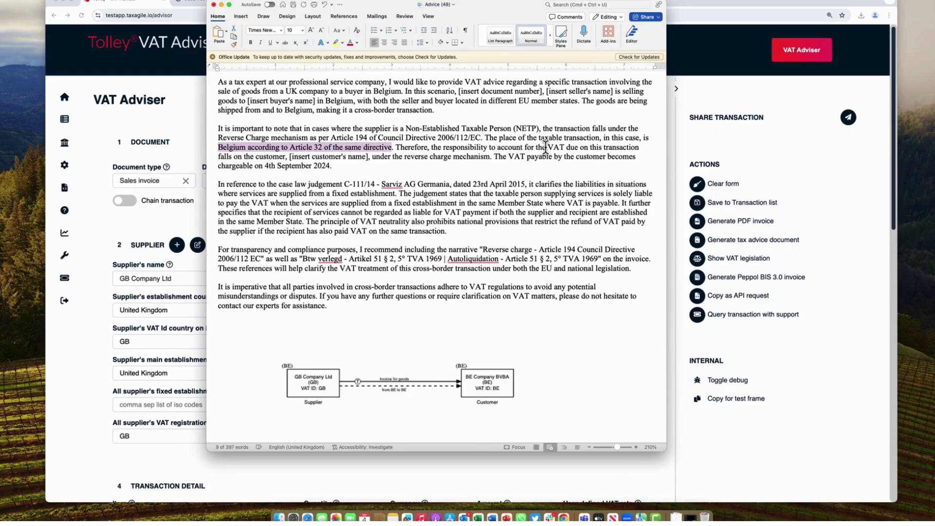
drag(547, 147, 468, 155)
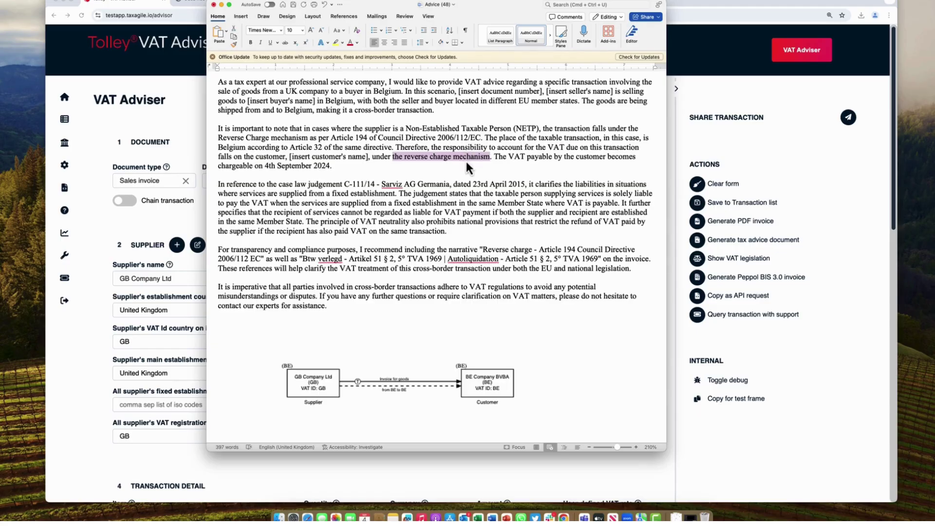
click(466, 163)
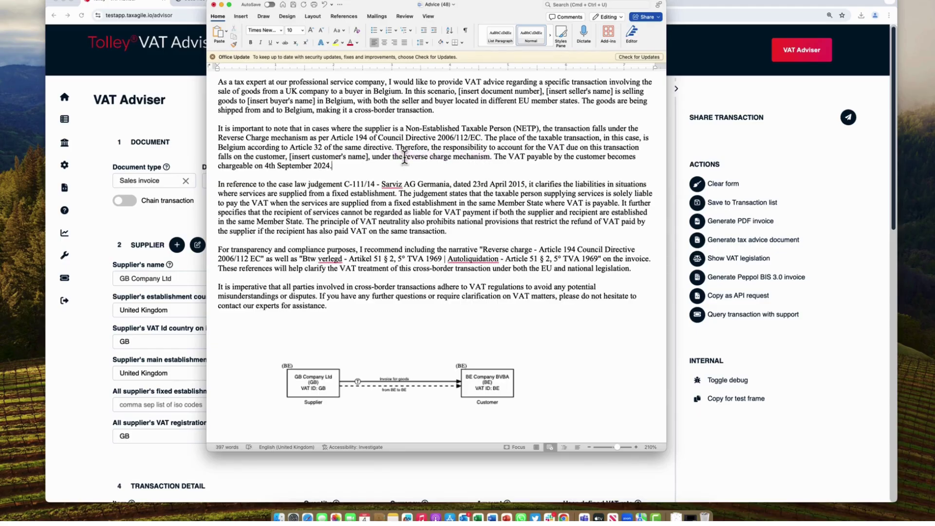
drag(278, 184, 453, 182)
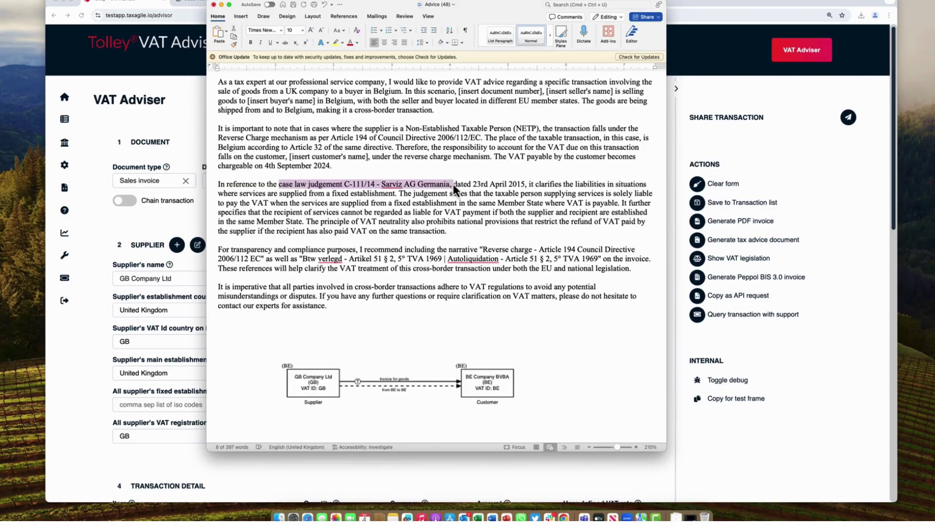
drag(358, 250, 494, 258)
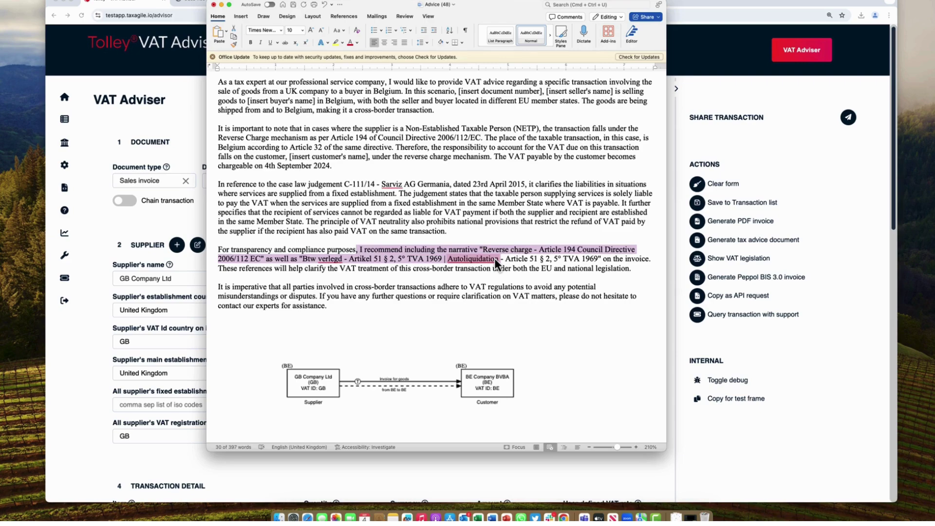
- Select the supplier-to-customer diagram, then close 'Advice (48)' without saving
click(436, 352)
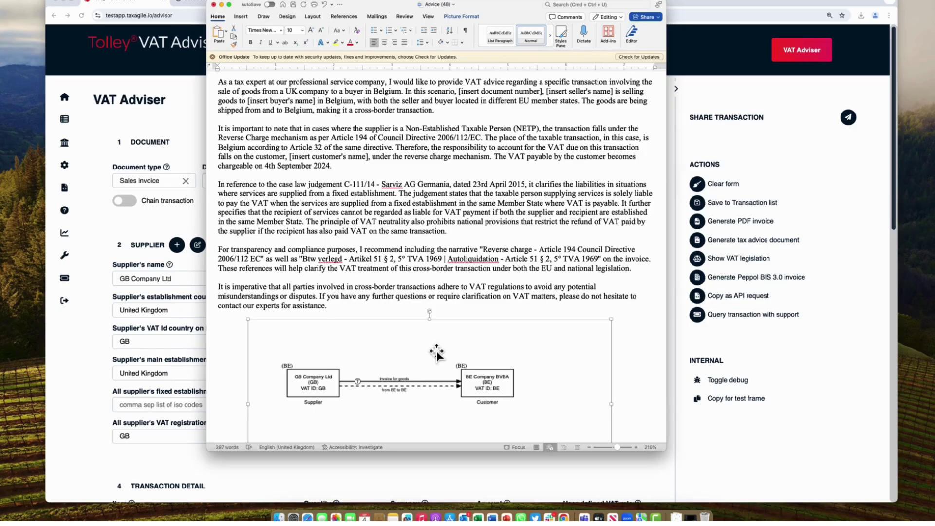
click(213, 4)
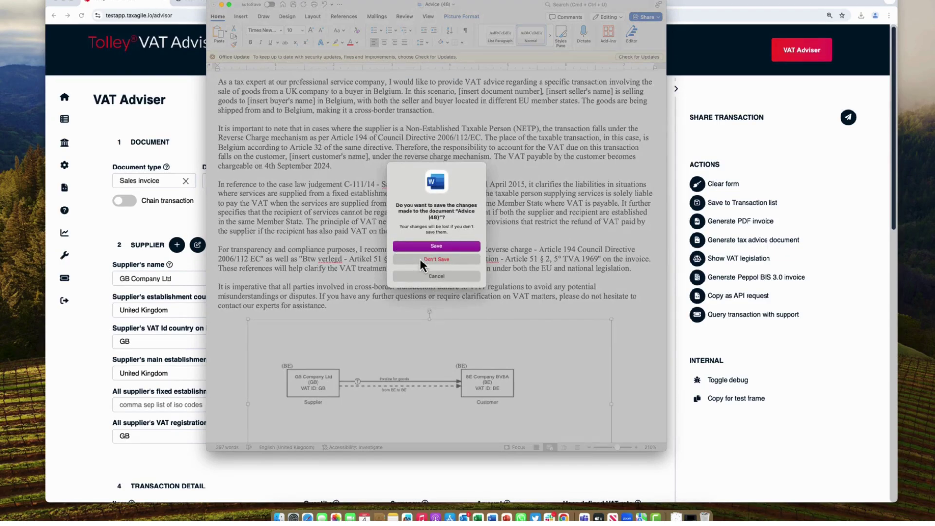
click(419, 259)
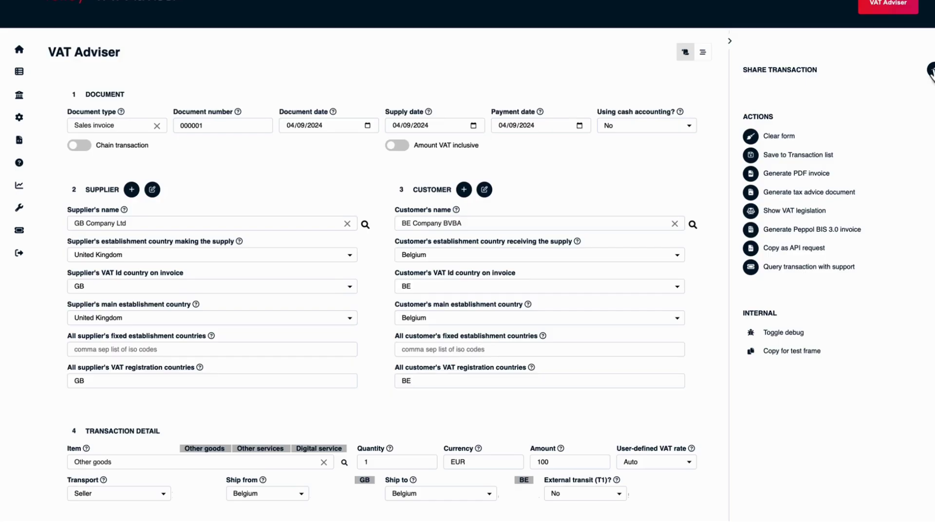
- Share the transaction with the reviewer's e-mail, asking to confirm the reverse charge treatment on the sales invoice
click(929, 72)
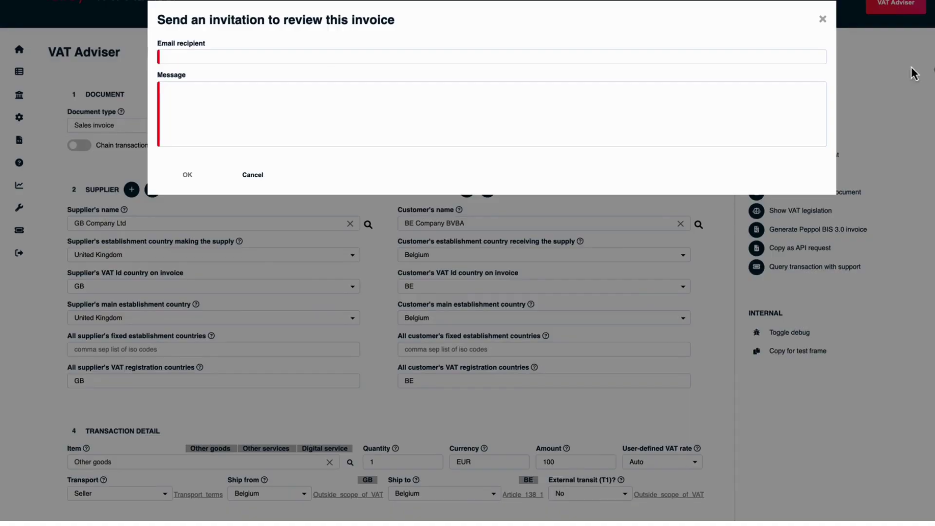
click(298, 57)
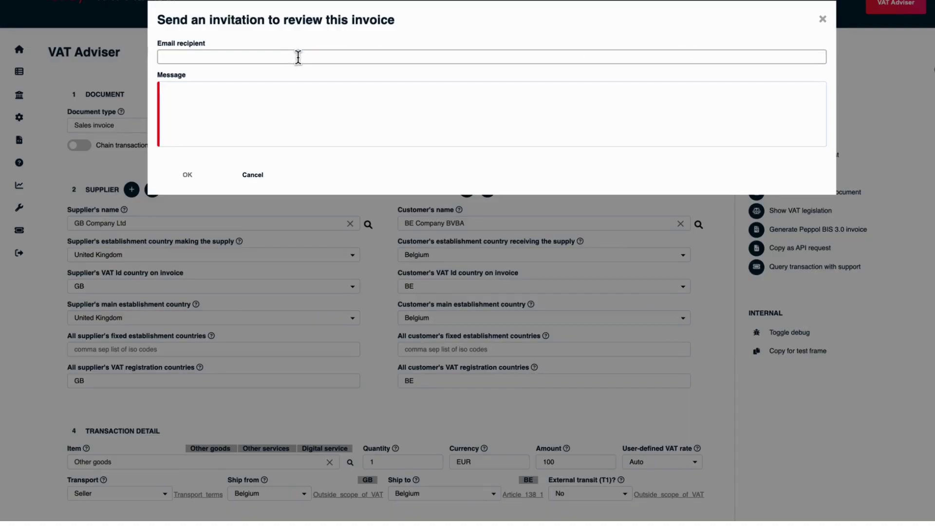
click(232, 88)
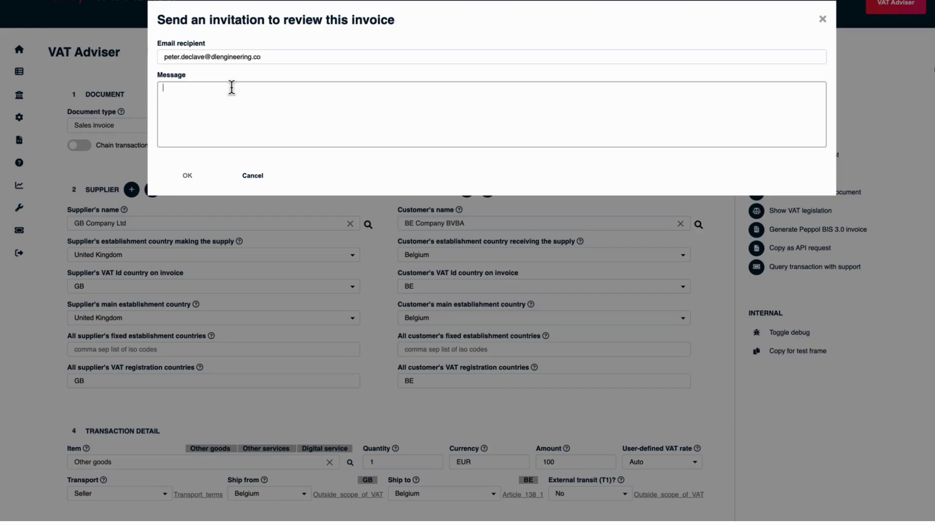
text(Confirm you are happy with the reverse charge treatment on my sales invoice)
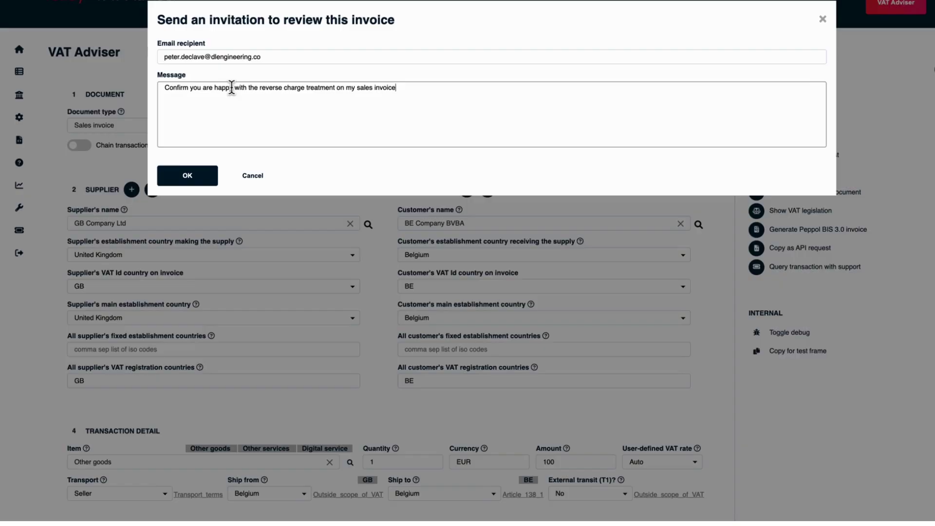
click(174, 176)
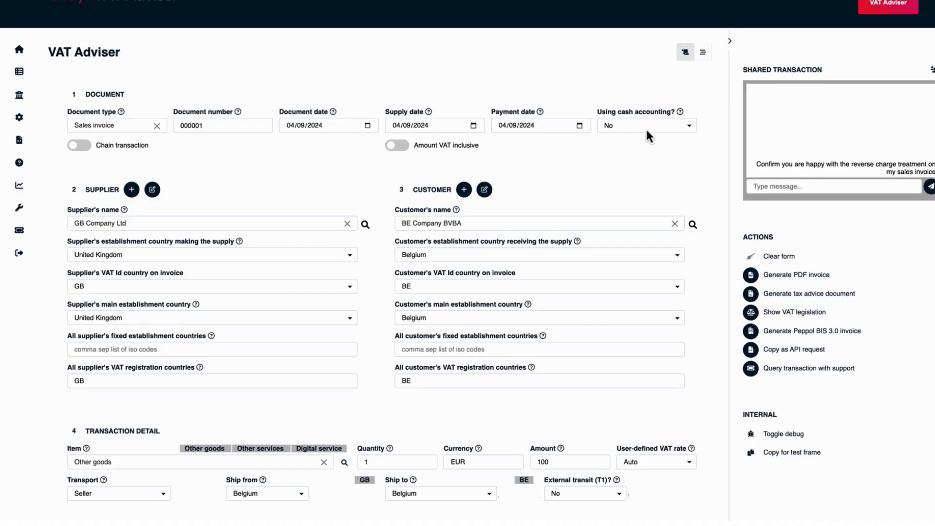
click(762, 188)
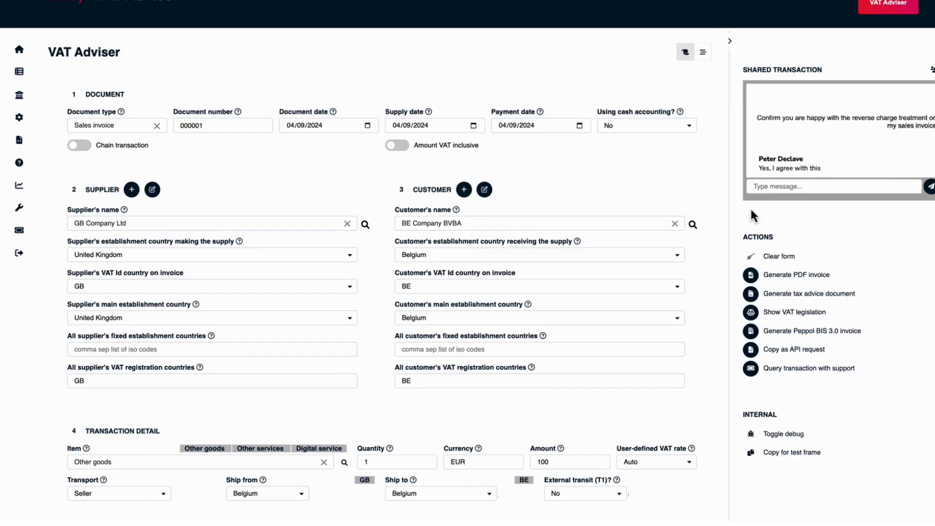